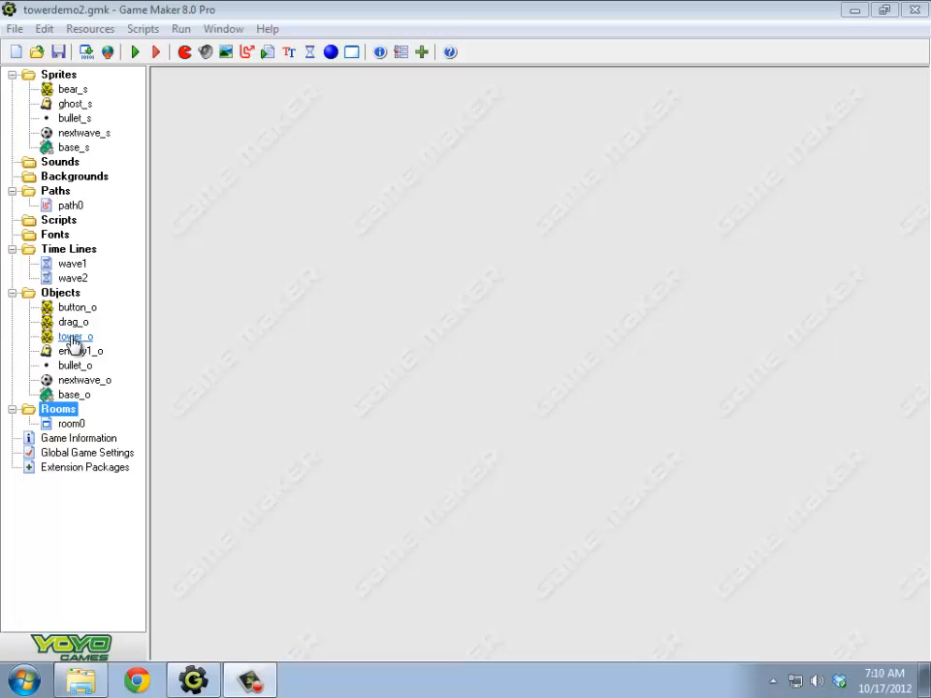
In button_o's Left Pressed event, add a score test for larger than 9 before the action creating drag_o.
{"action": "double_click", "coordinate": [87, 309]}
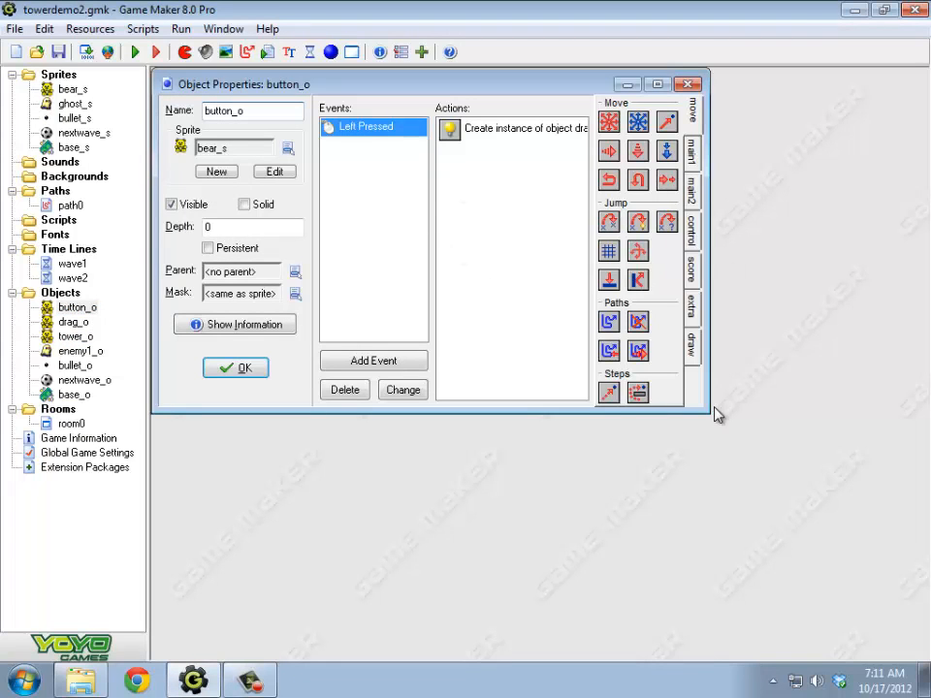
{"action": "left_click_drag", "start_coordinate": [705, 396], "coordinate": [742, 340]}
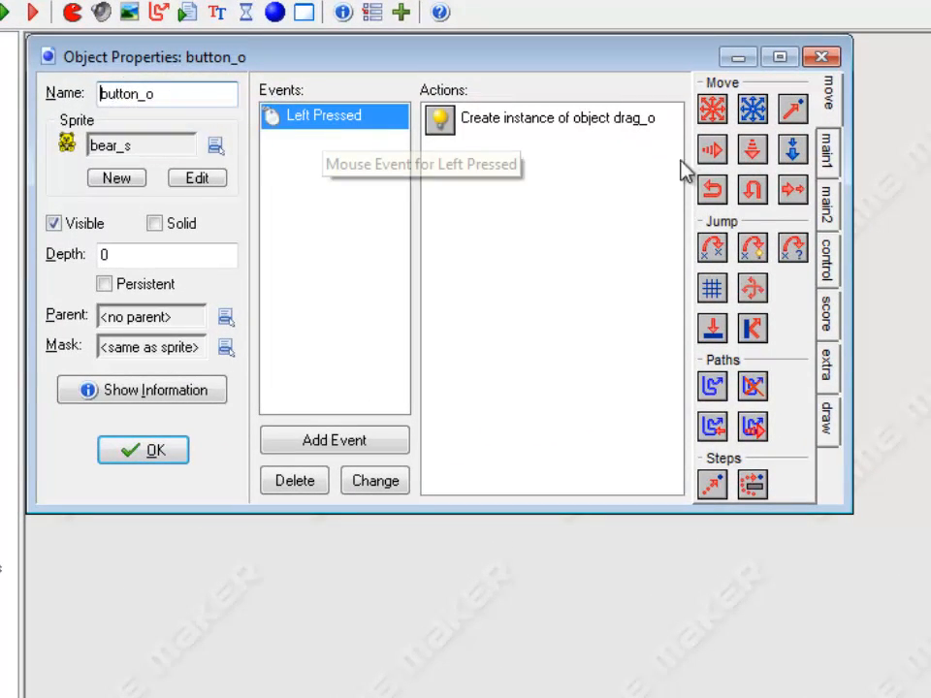
{"action": "left_click", "coordinate": [829, 277]}
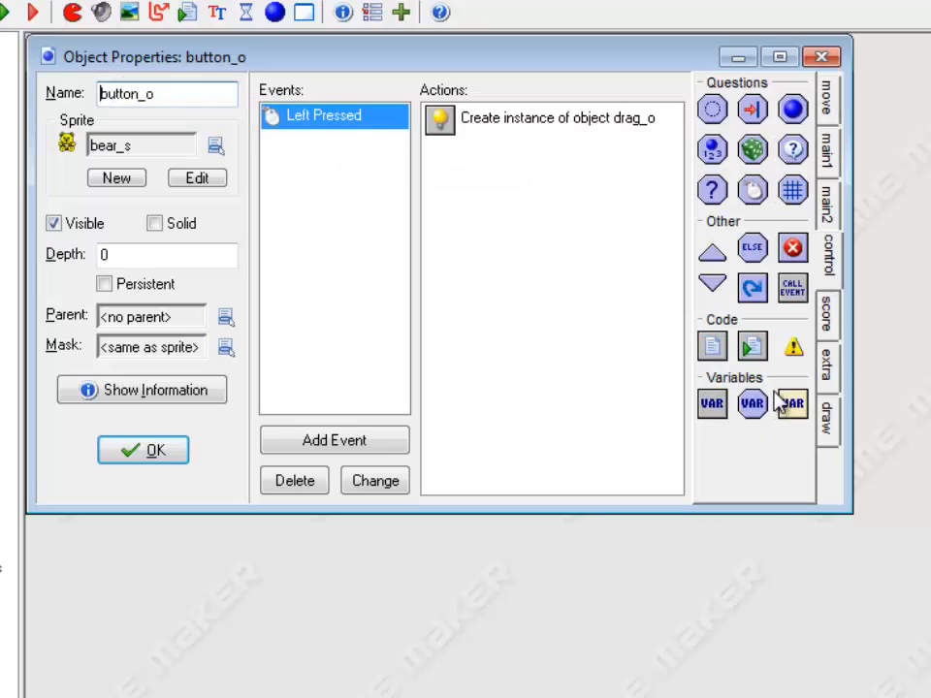
{"action": "left_click", "coordinate": [829, 325]}
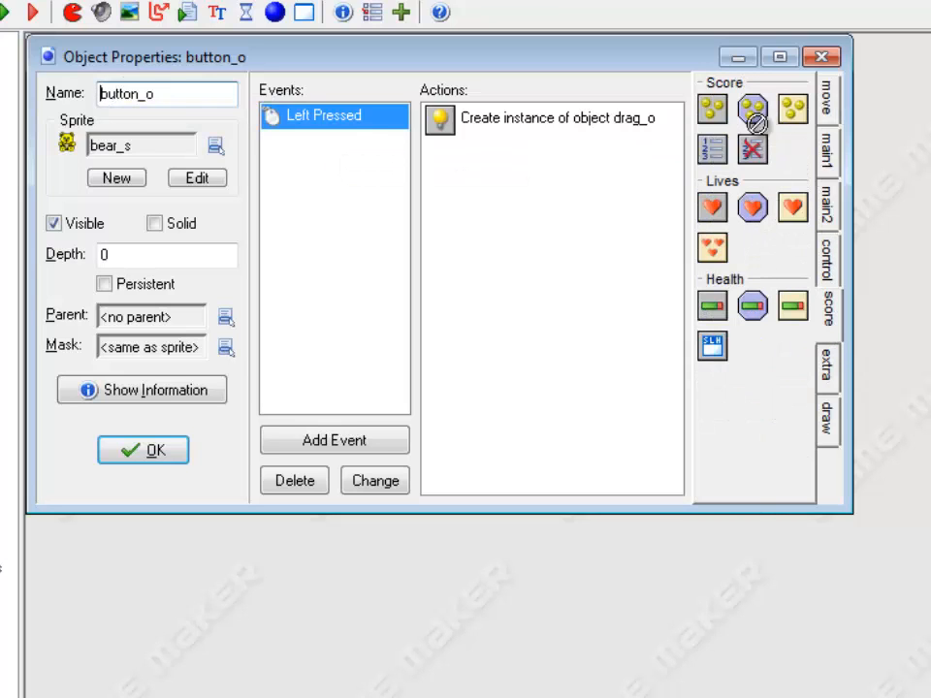
{"action": "left_click_drag", "start_coordinate": [490, 160], "coordinate": [484, 125]}
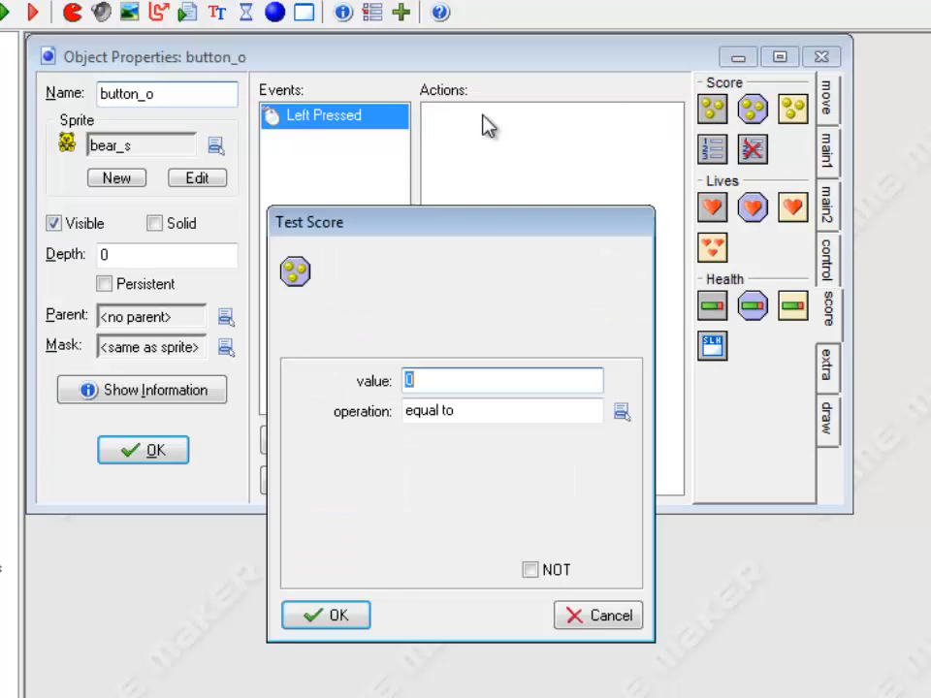
{"action": "left_click", "coordinate": [622, 412]}
{"action": "left_click", "coordinate": [684, 487]}
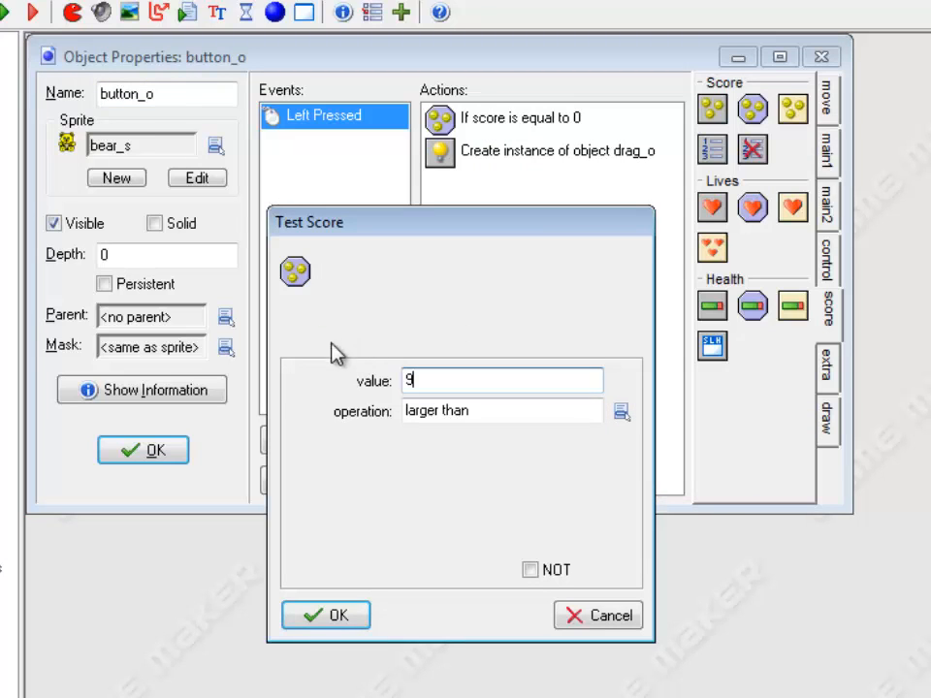
{"action": "left_click", "coordinate": [351, 616]}
Wrap the drag_o creation in a start and end block that also sets the score relative to -10.
{"action": "left_click", "coordinate": [826, 256]}
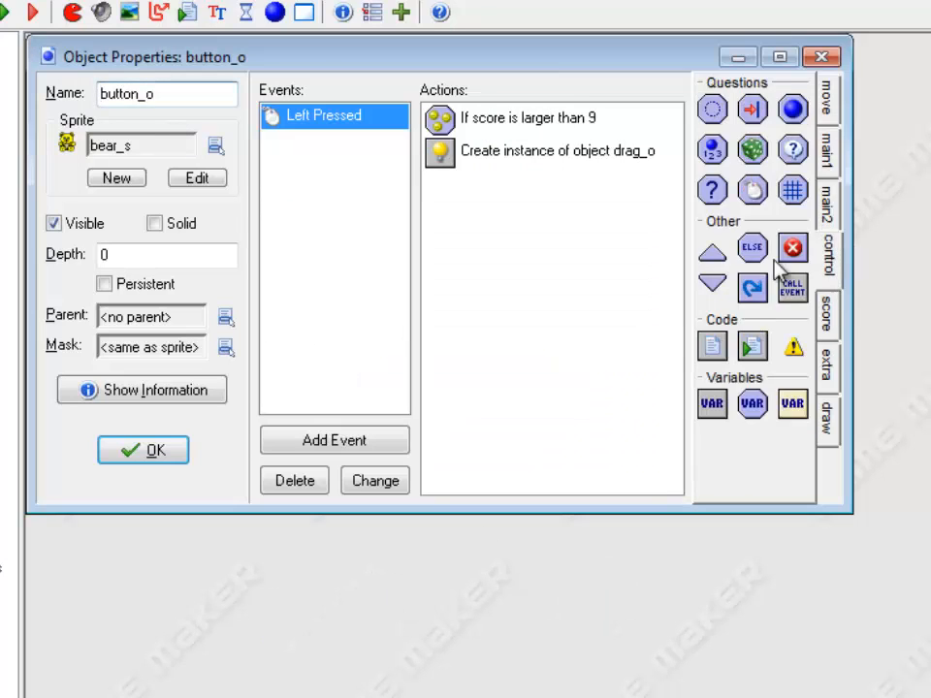
{"action": "left_click_drag", "start_coordinate": [712, 254], "coordinate": [530, 152]}
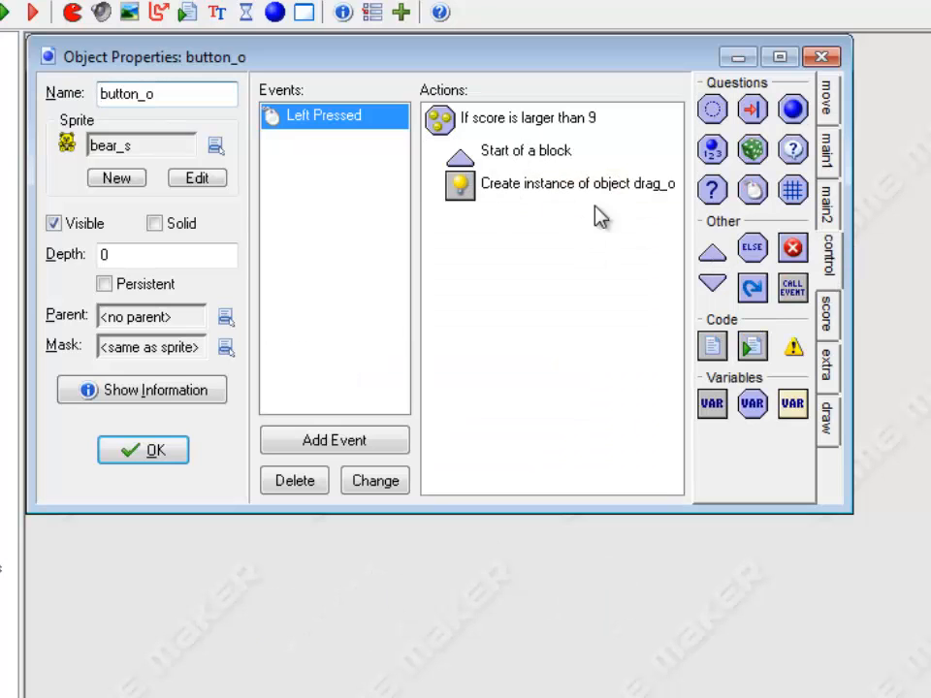
{"action": "left_click", "coordinate": [832, 308]}
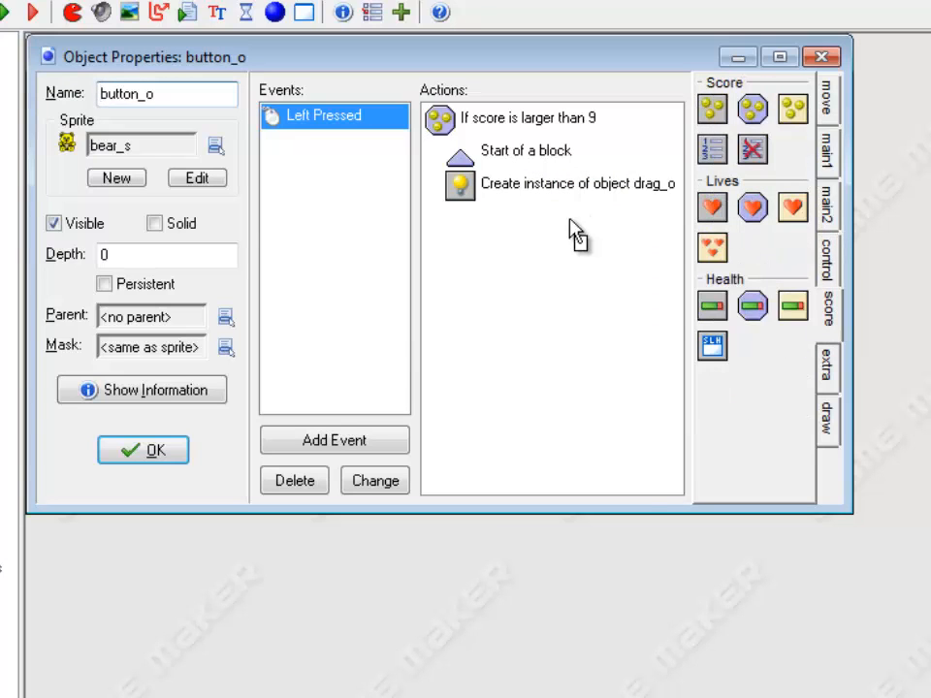
{"action": "left_click_drag", "start_coordinate": [578, 234], "coordinate": [578, 235]}
{"action": "type", "text": "-10"}
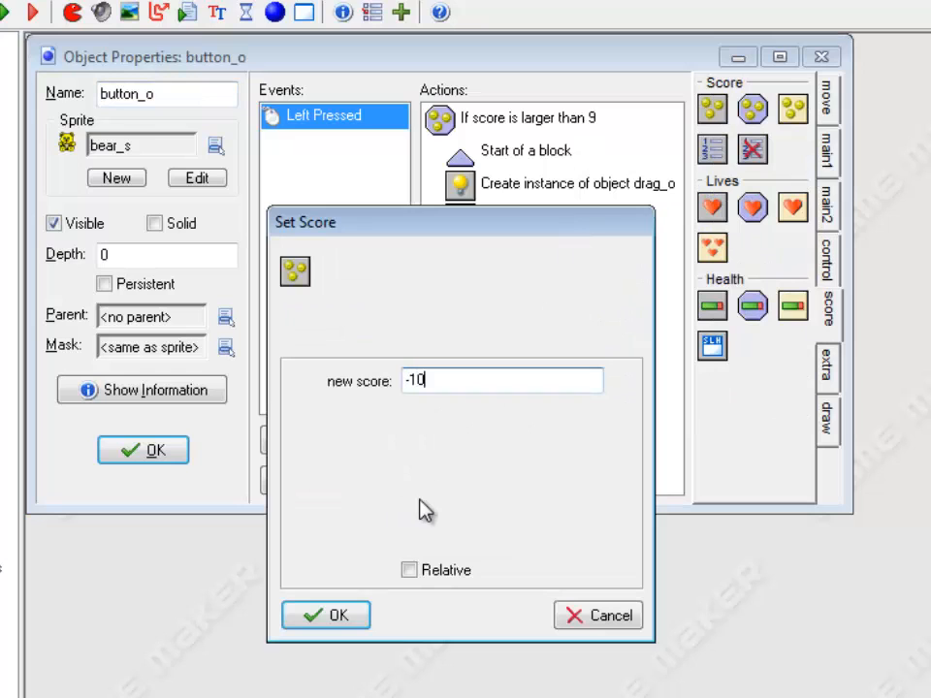
{"action": "left_click", "coordinate": [409, 570]}
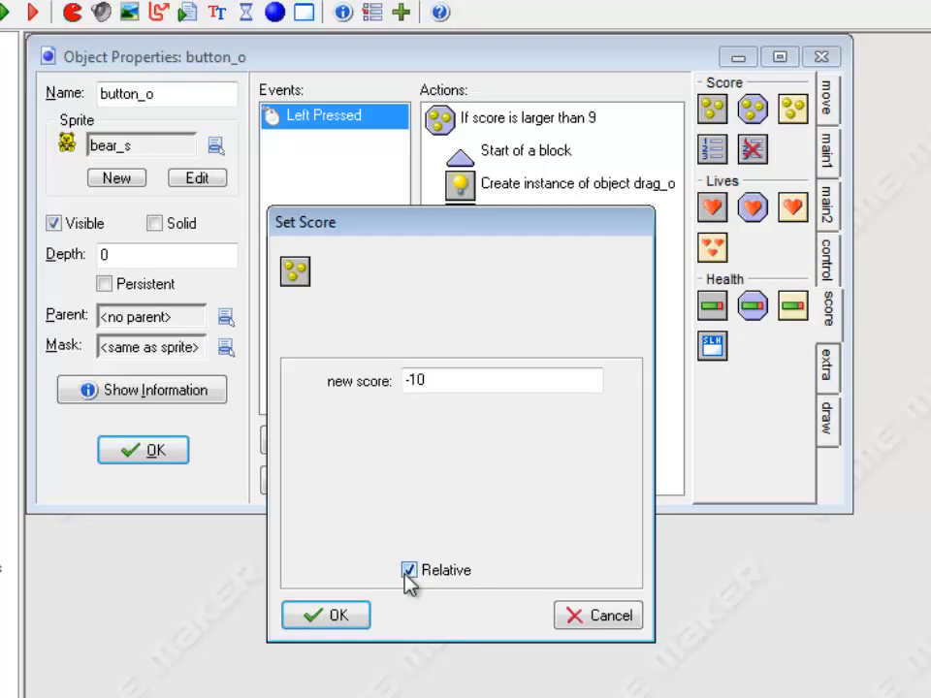
{"action": "left_click", "coordinate": [322, 616]}
{"action": "left_click", "coordinate": [827, 258]}
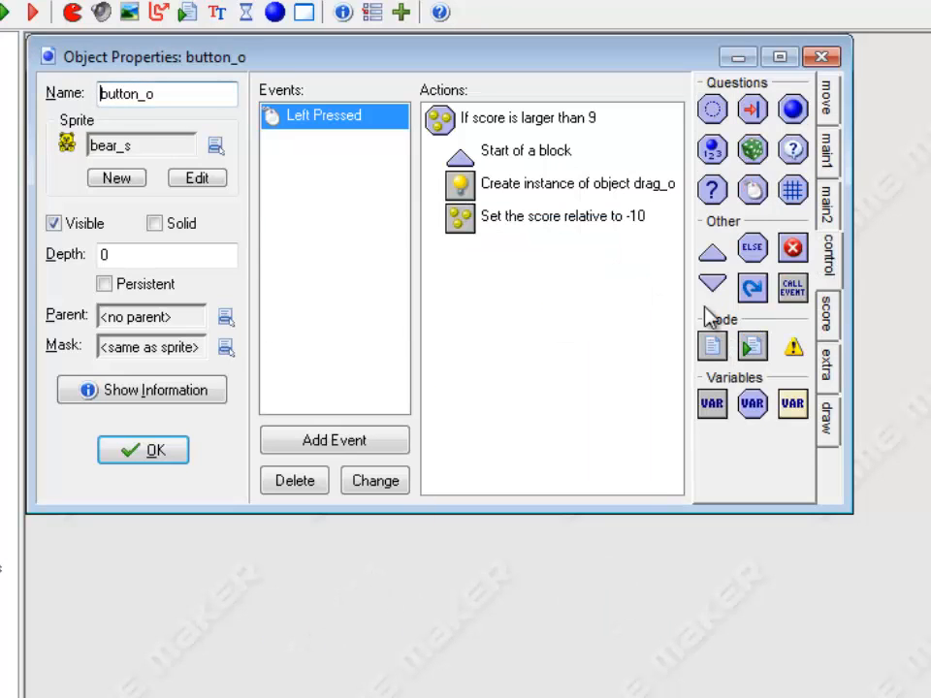
{"action": "left_click_drag", "start_coordinate": [712, 282], "coordinate": [587, 440]}
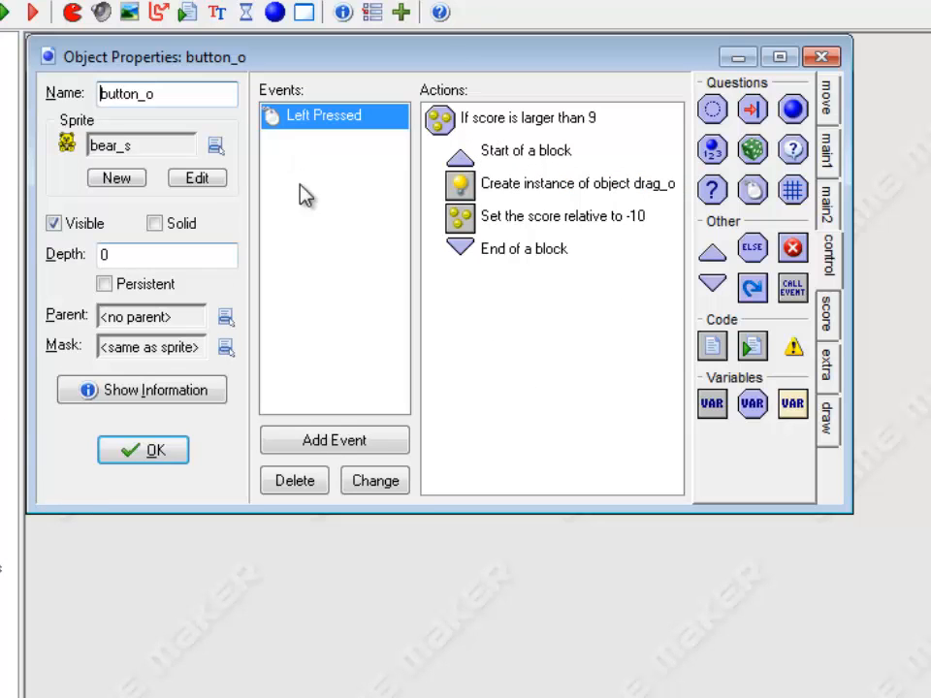
Create a new object named controller_o.
{"action": "right_click", "coordinate": [1, 353]}
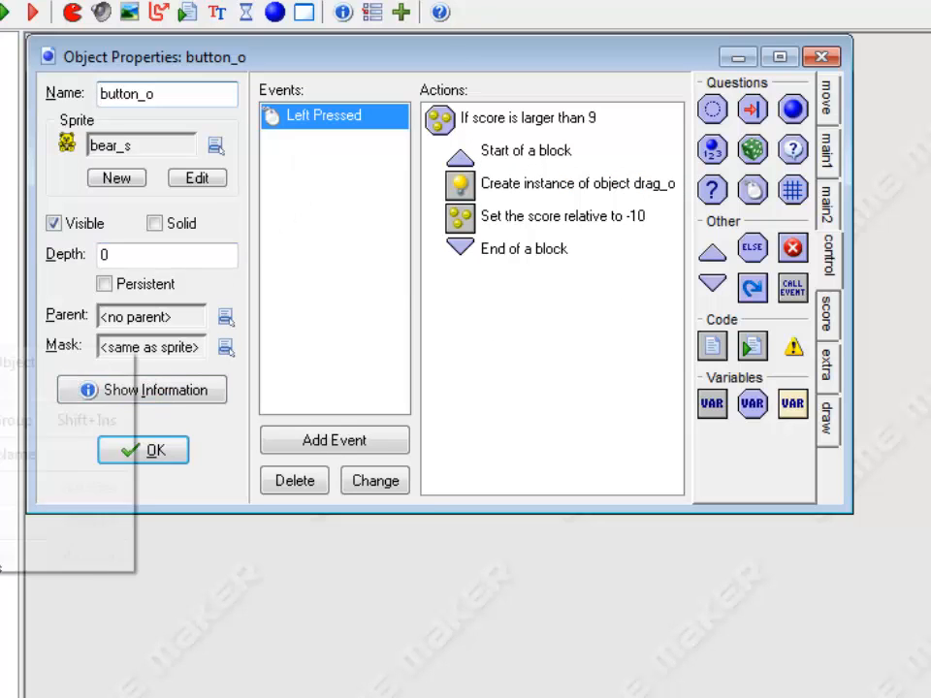
{"action": "left_click", "coordinate": [5, 360]}
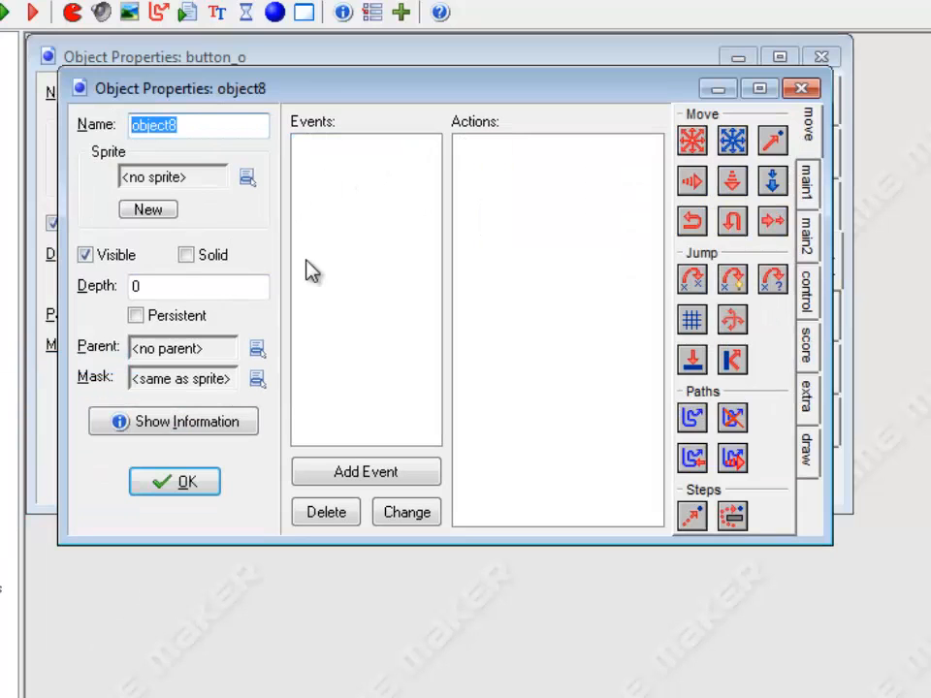
{"action": "type", "text": "controller"}
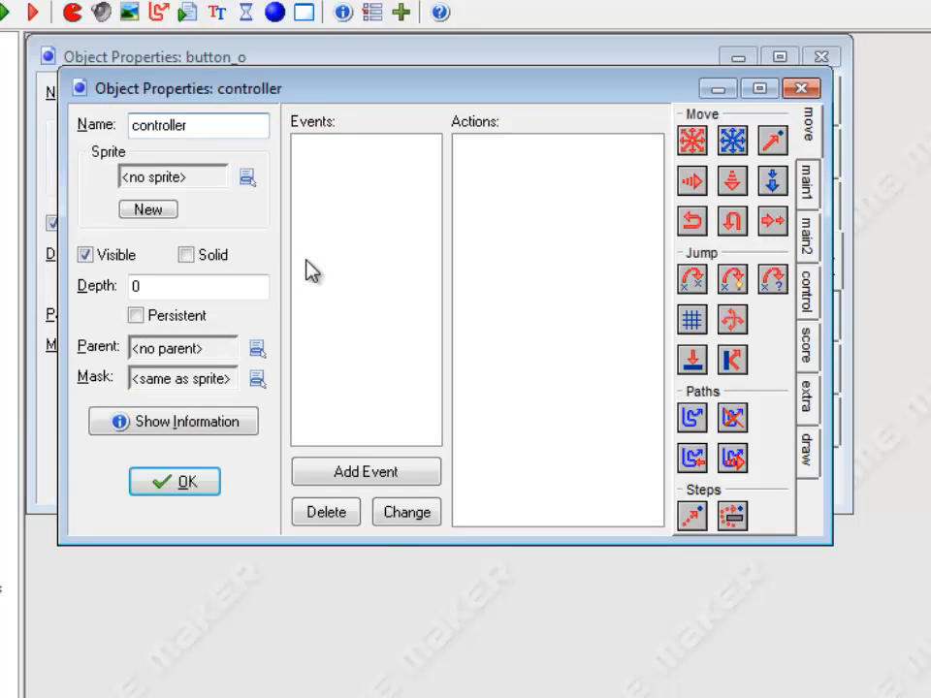
{"action": "type", "text": "_o"}
Give controller_o a Game Start event that sets the score to 40, and accept the object.
{"action": "left_click", "coordinate": [340, 474]}
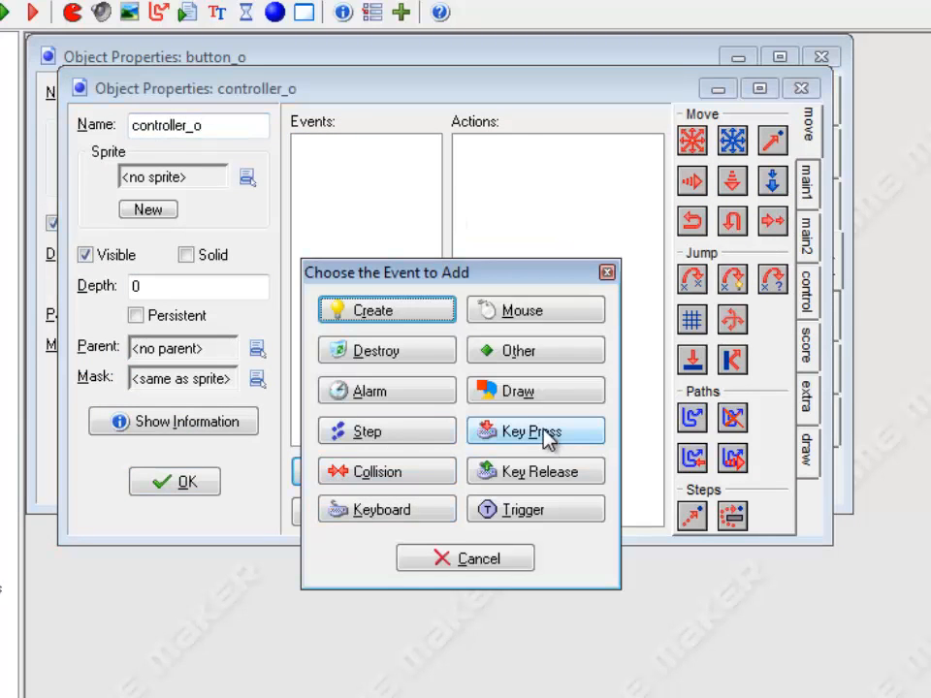
{"action": "left_click", "coordinate": [532, 354]}
{"action": "left_click", "coordinate": [653, 482]}
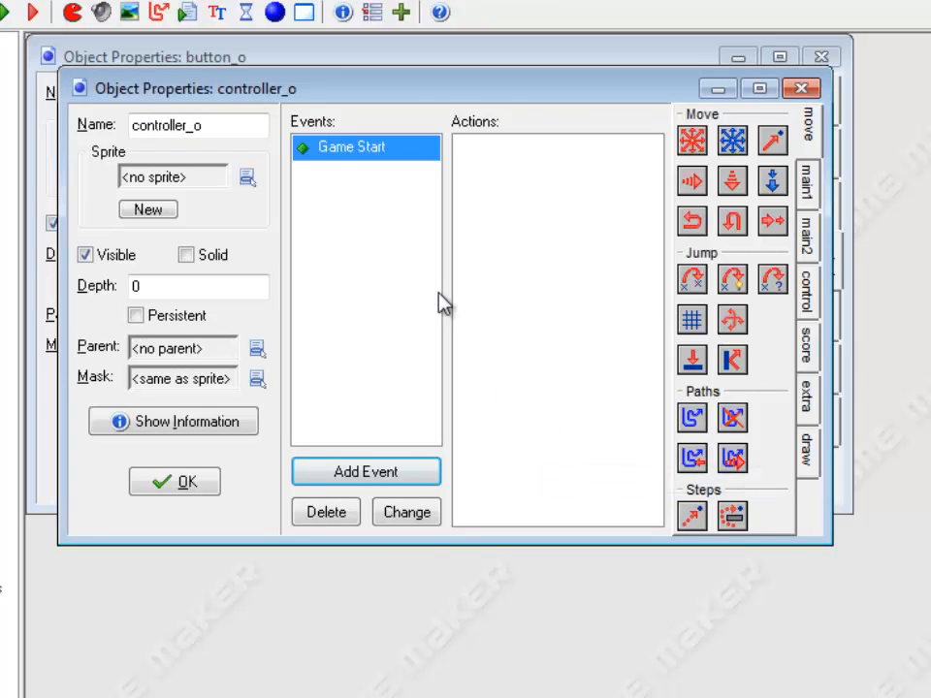
{"action": "left_click", "coordinate": [816, 359]}
{"action": "left_click_drag", "start_coordinate": [691, 140], "coordinate": [544, 160]}
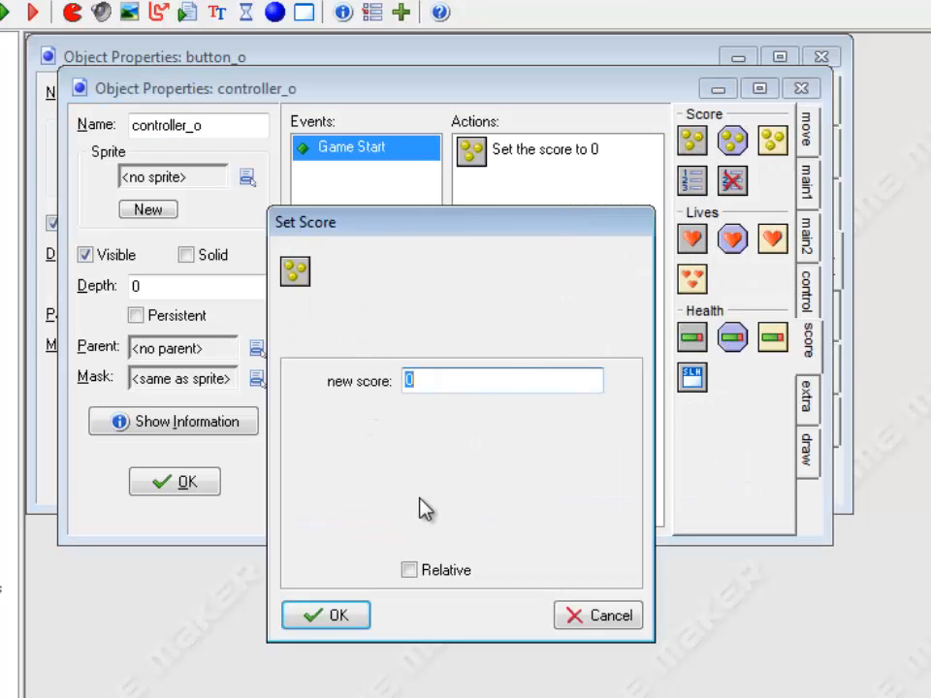
{"action": "type", "text": "40"}
{"action": "left_click", "coordinate": [333, 614]}
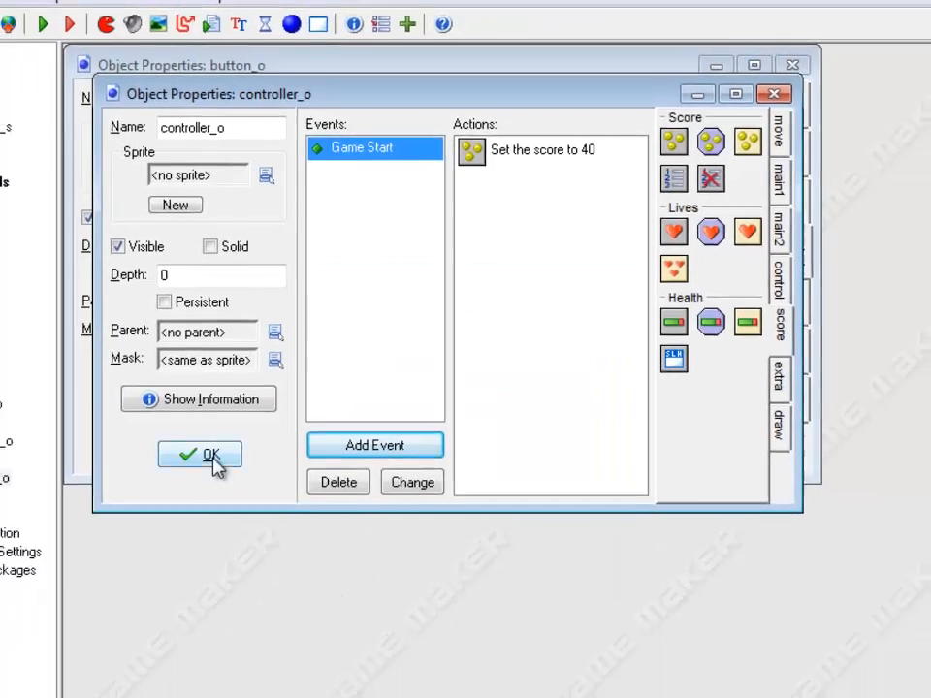
{"action": "left_click", "coordinate": [175, 481]}
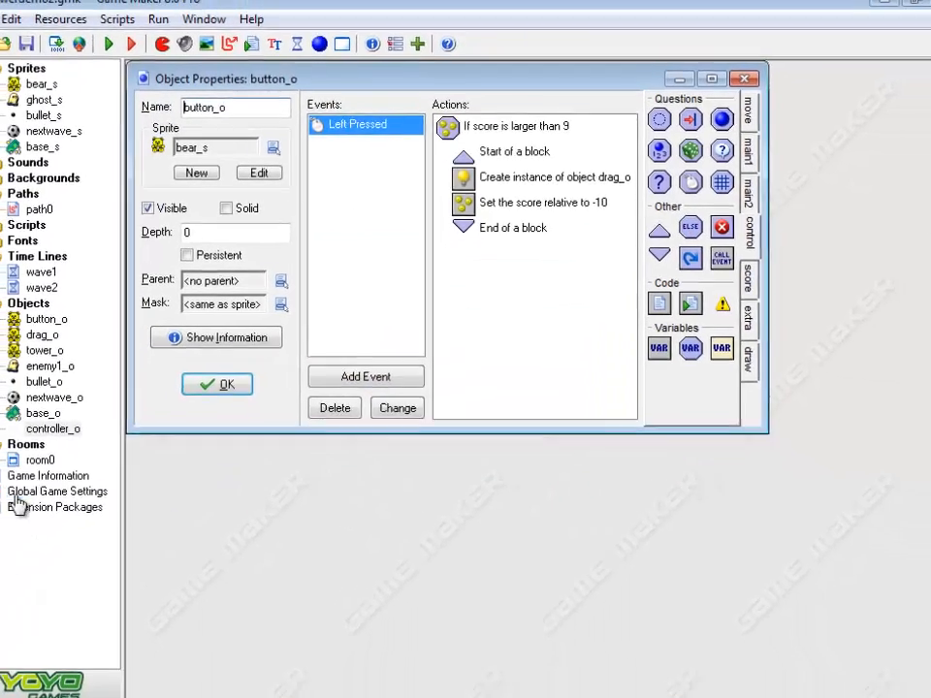
Place a controller_o instance in room0 and move it below the soccer ball, level with the bear.
{"action": "double_click", "coordinate": [39, 459]}
{"action": "left_click", "coordinate": [475, 379]}
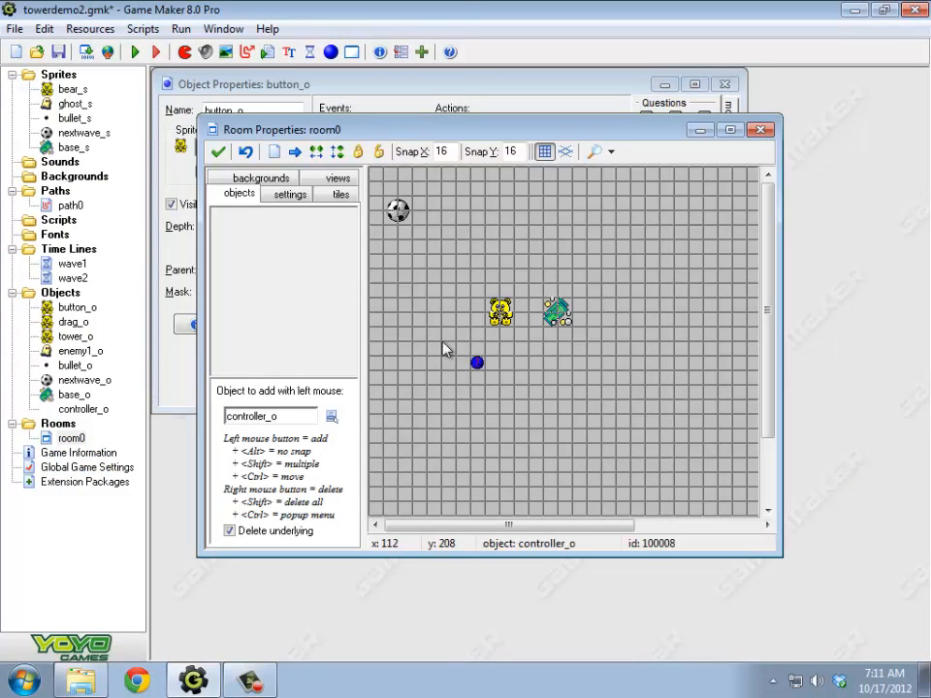
{"action": "left_click_drag", "start_coordinate": [476, 363], "coordinate": [390, 310], "text": "ctrl"}
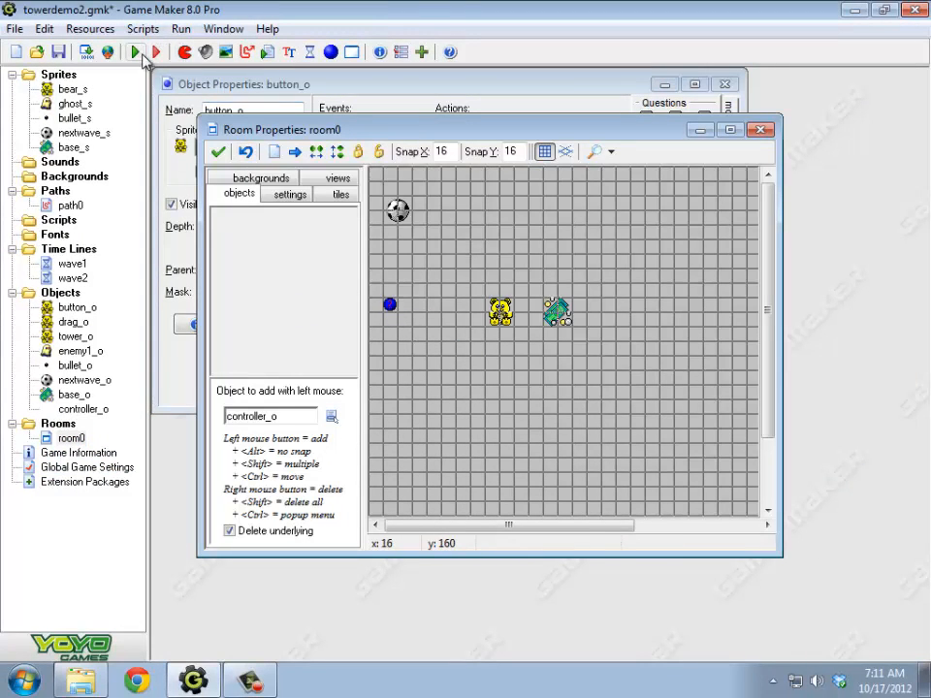
Run the game, place several bear towers to test the purchase cost, and close the game.
{"action": "left_click", "coordinate": [138, 53]}
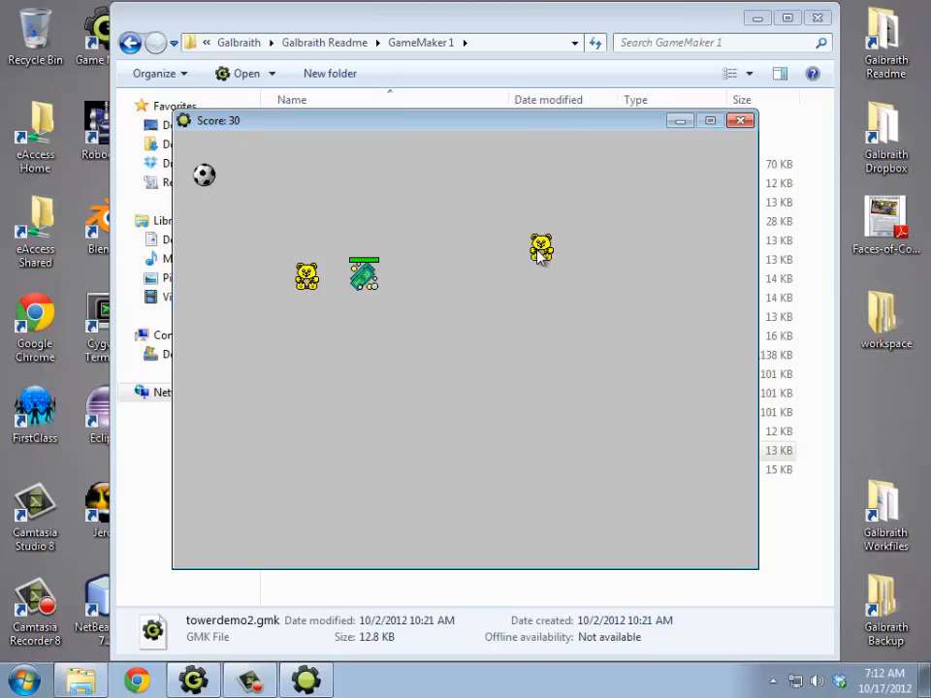
{"action": "left_click", "coordinate": [447, 229]}
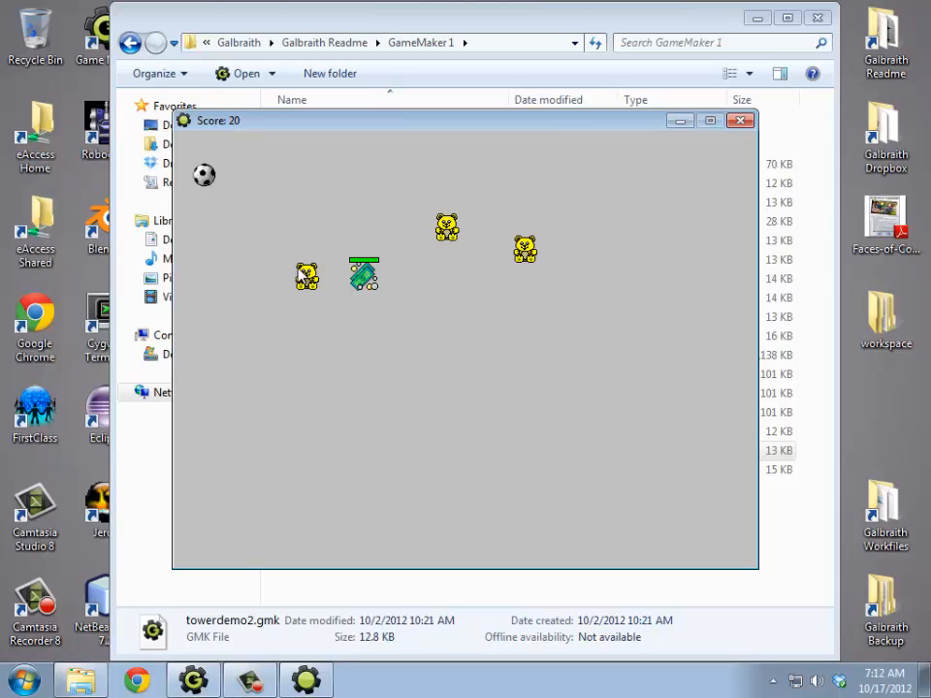
{"action": "left_click_drag", "start_coordinate": [303, 275], "coordinate": [360, 216]}
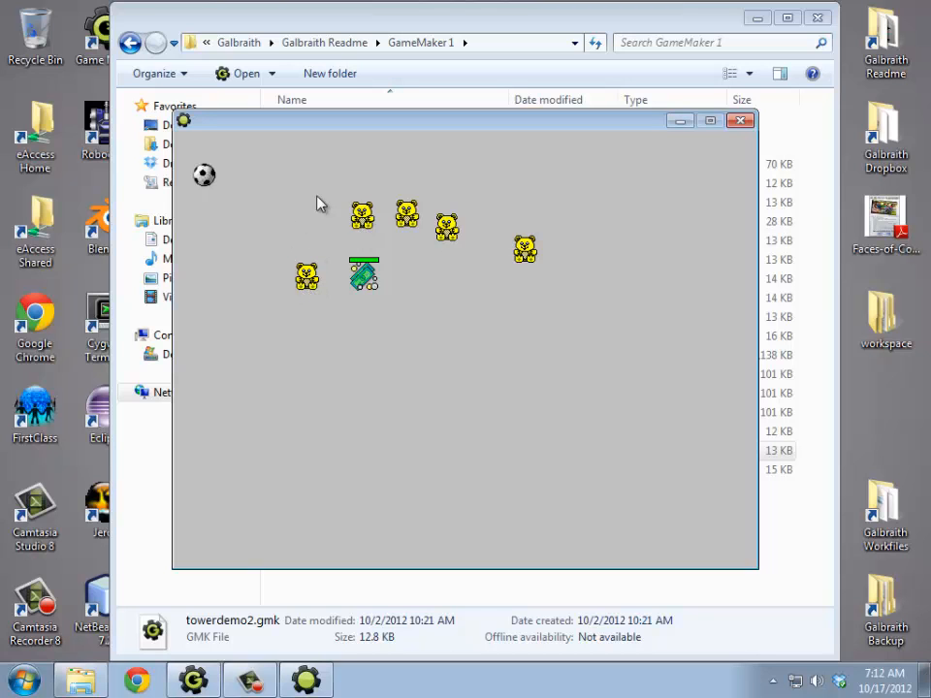
{"action": "left_click", "coordinate": [739, 123]}
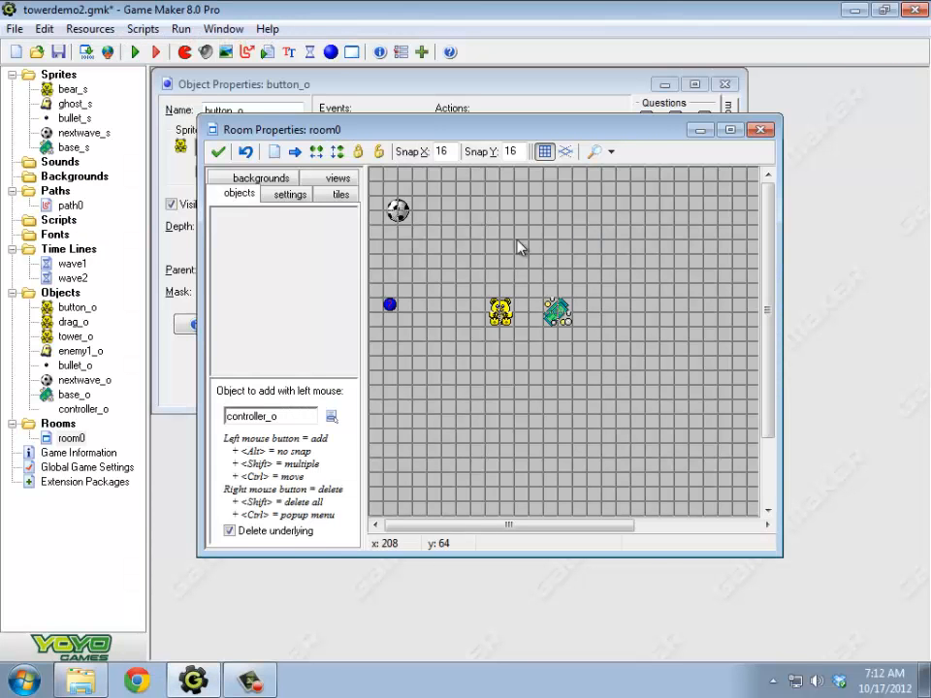
In enemy1_o's collision with bullet_o, add a relative score change of 5 after destroying the instance inside the block.
{"action": "double_click", "coordinate": [83, 351]}
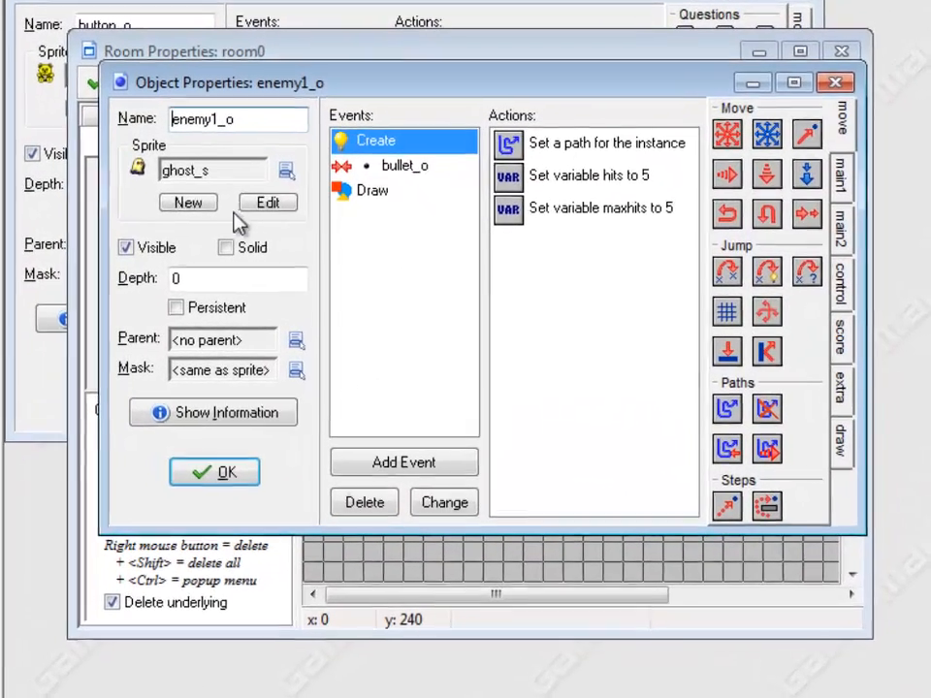
{"action": "left_click", "coordinate": [444, 214]}
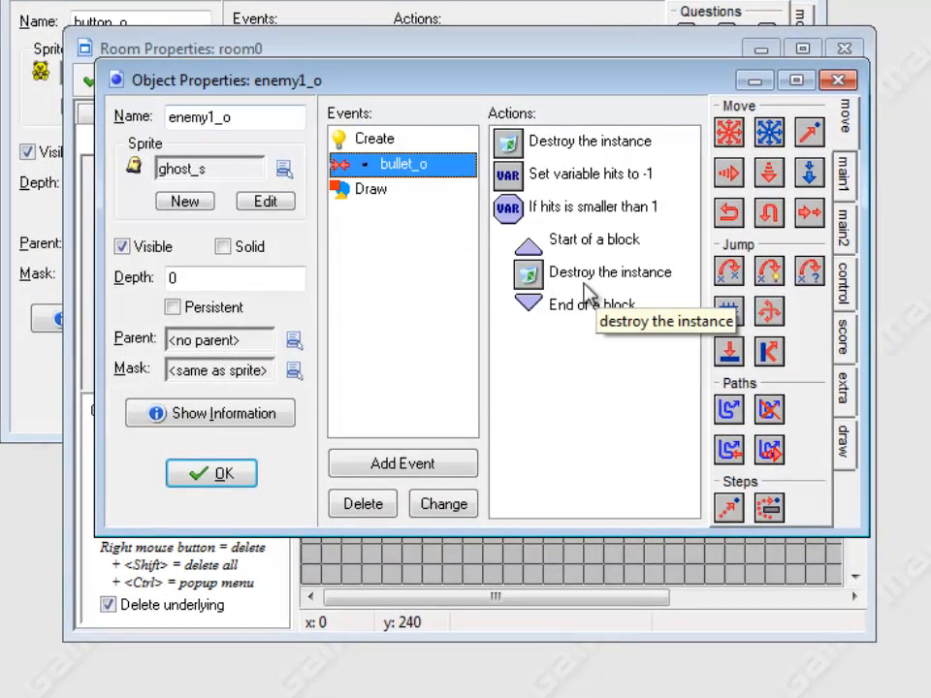
{"action": "left_click", "coordinate": [843, 284]}
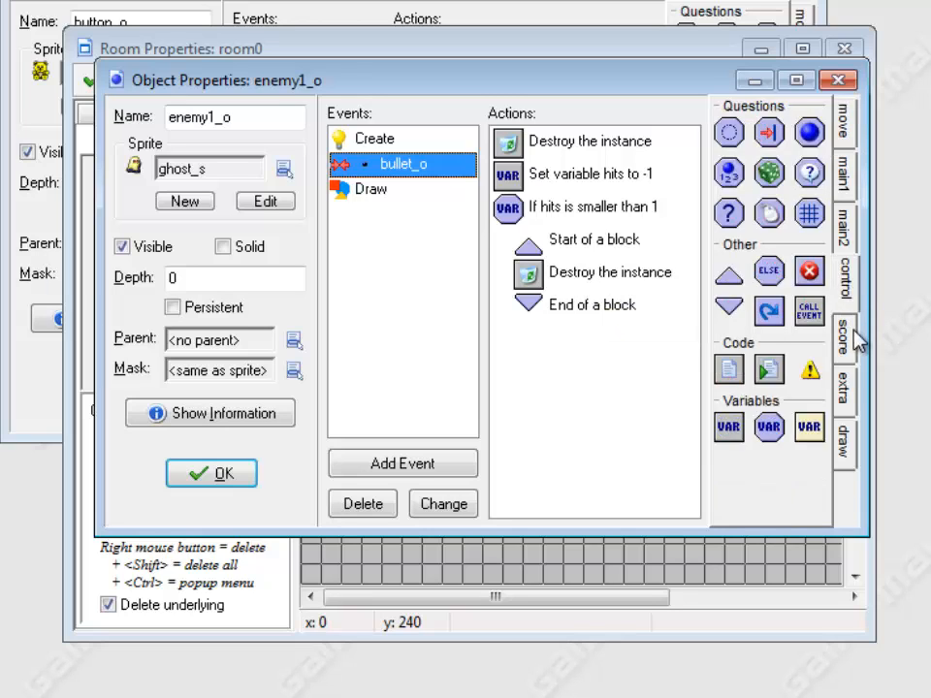
{"action": "left_click", "coordinate": [843, 330]}
{"action": "left_click_drag", "start_coordinate": [729, 131], "coordinate": [601, 310]}
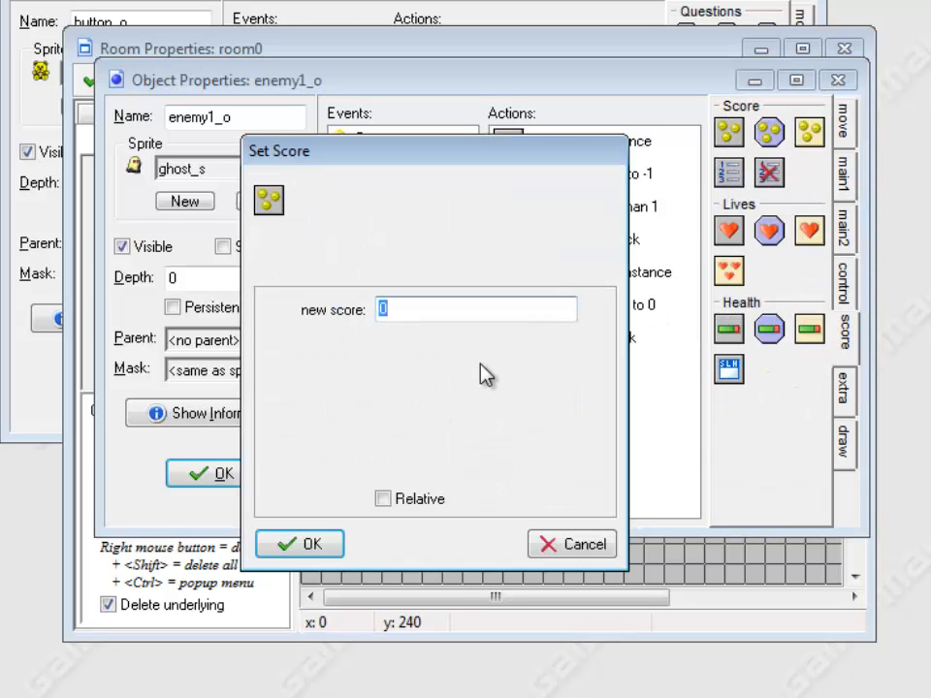
{"action": "type", "text": "5"}
{"action": "left_click", "coordinate": [383, 499]}
{"action": "left_click", "coordinate": [311, 546]}
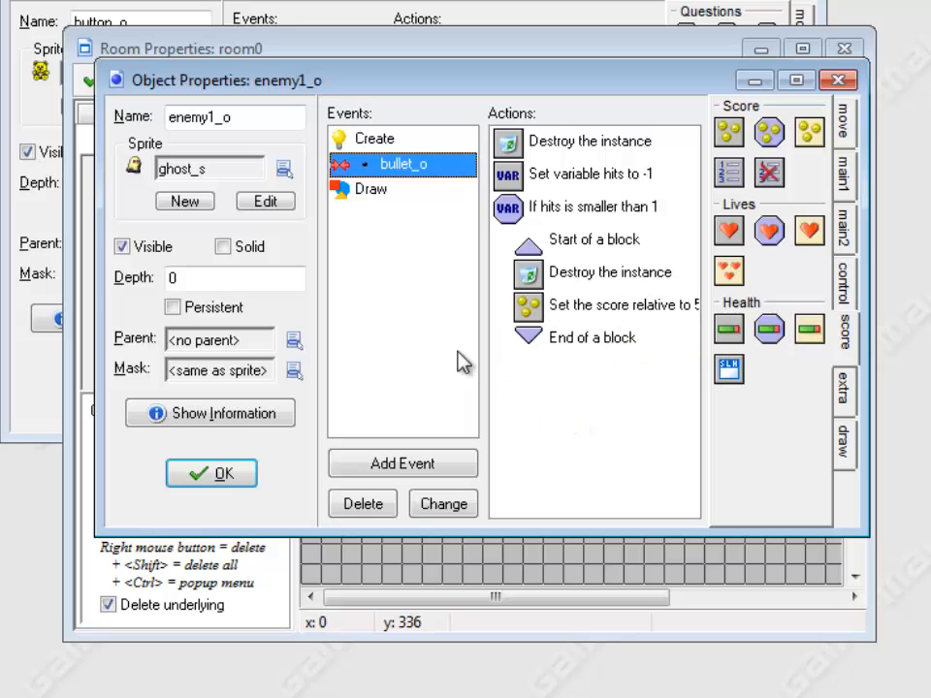
{"action": "left_click", "coordinate": [223, 474]}
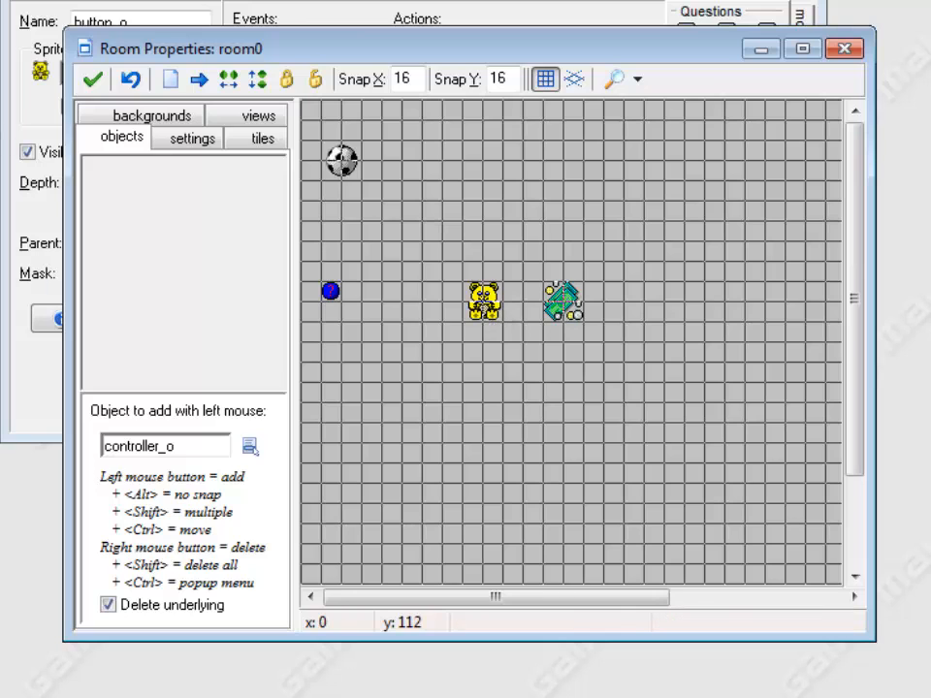
Create a new sprite from Fire.ico, name it fire_s, and accept it.
{"action": "right_click", "coordinate": [0, 0]}
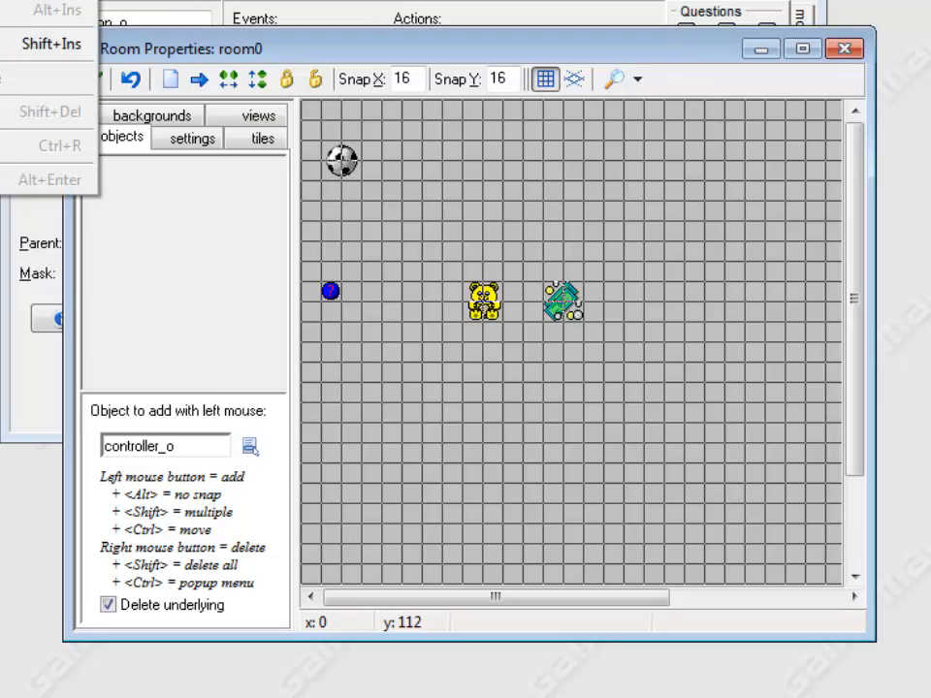
{"action": "left_click", "coordinate": [0, 0]}
{"action": "left_click_drag", "start_coordinate": [277, 142], "coordinate": [198, 145]}
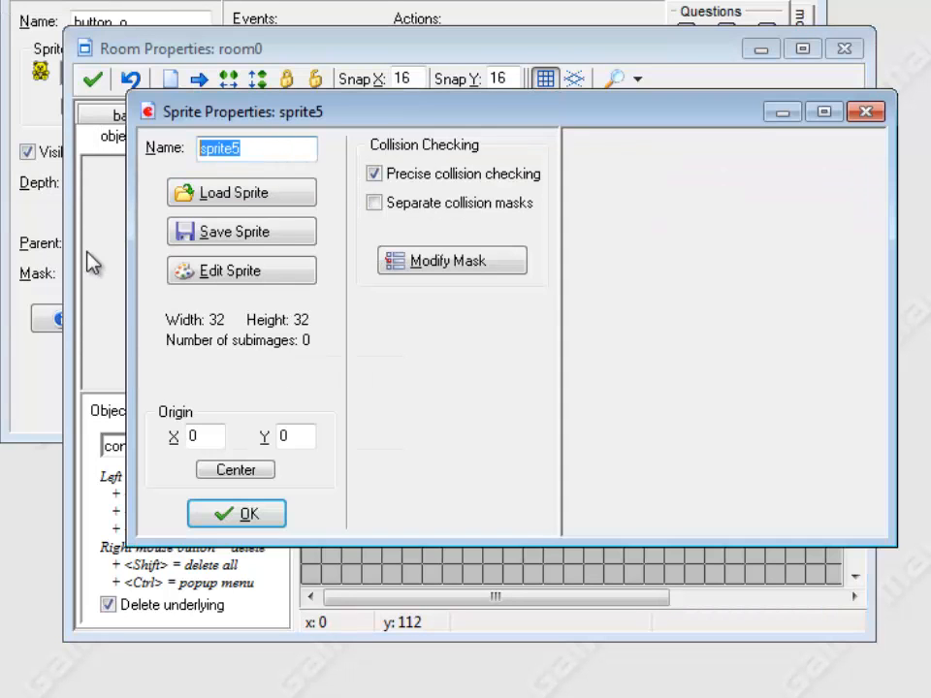
{"action": "left_click", "coordinate": [256, 200]}
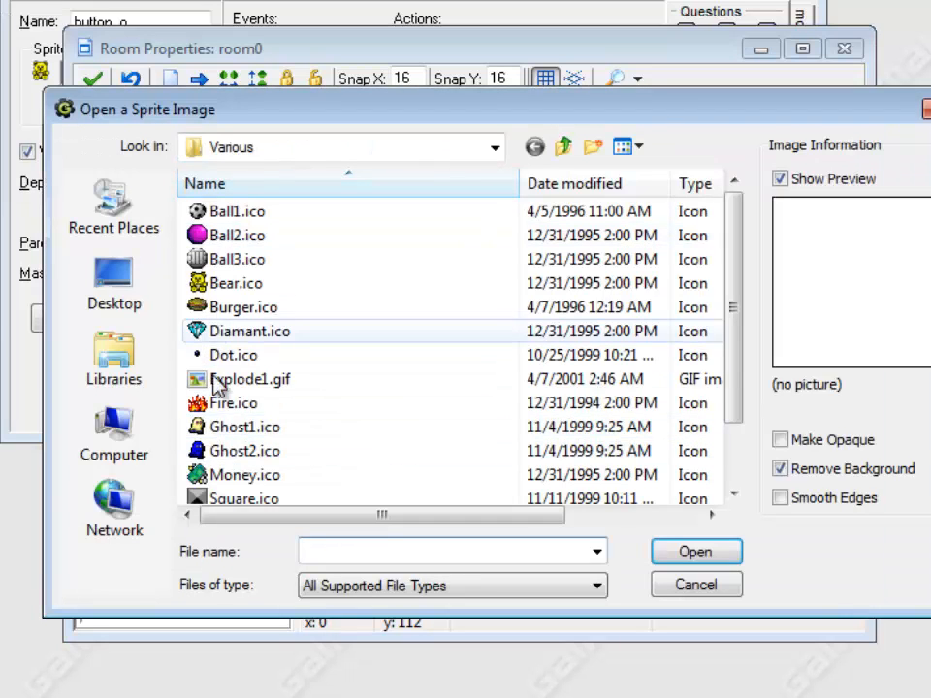
{"action": "left_click", "coordinate": [226, 403]}
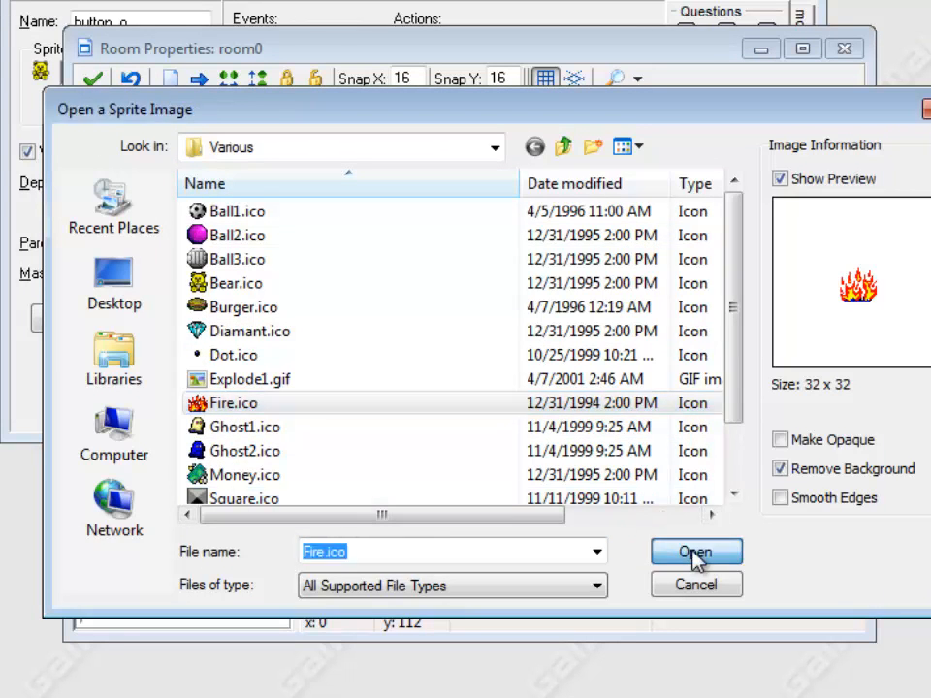
{"action": "left_click", "coordinate": [696, 555]}
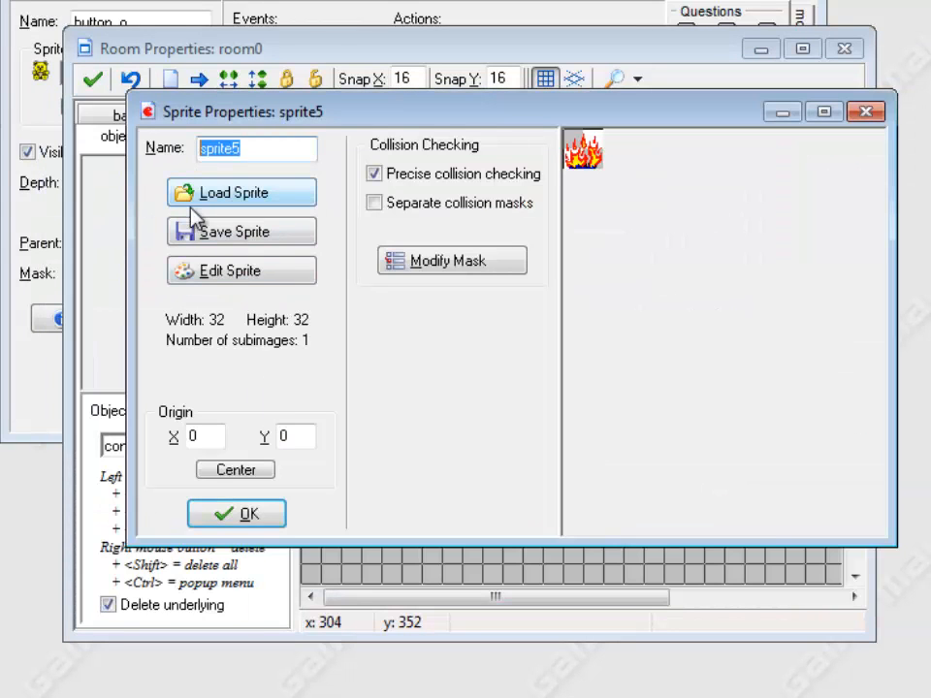
{"action": "type", "text": "fire_s"}
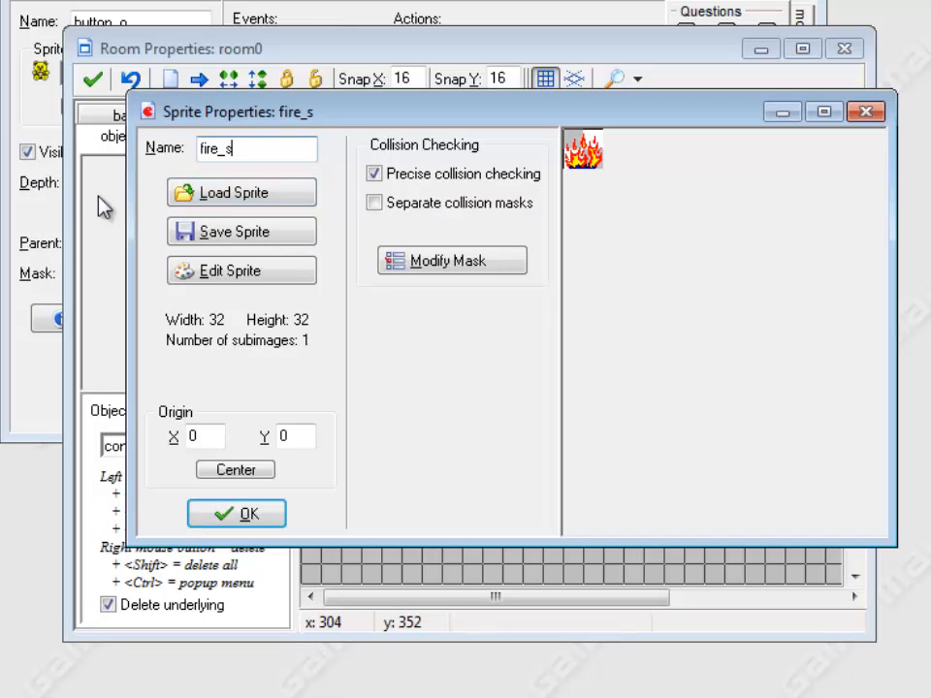
{"action": "left_click", "coordinate": [260, 517]}
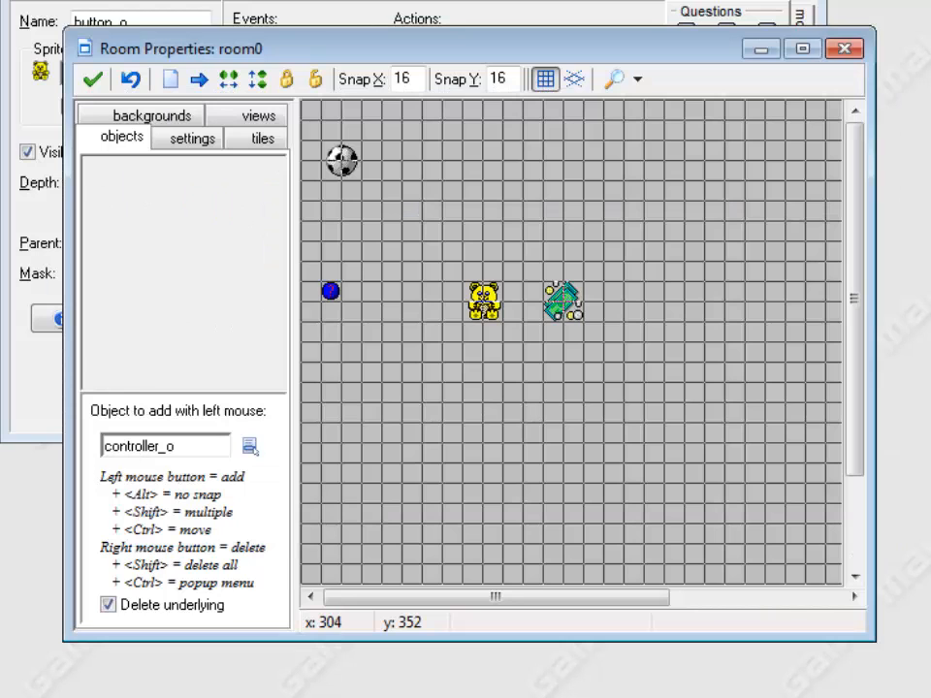
Duplicate the bear tower object, give the copy the fire_s sprite, and name it upgrade_o.
{"action": "right_click", "coordinate": [0, 352]}
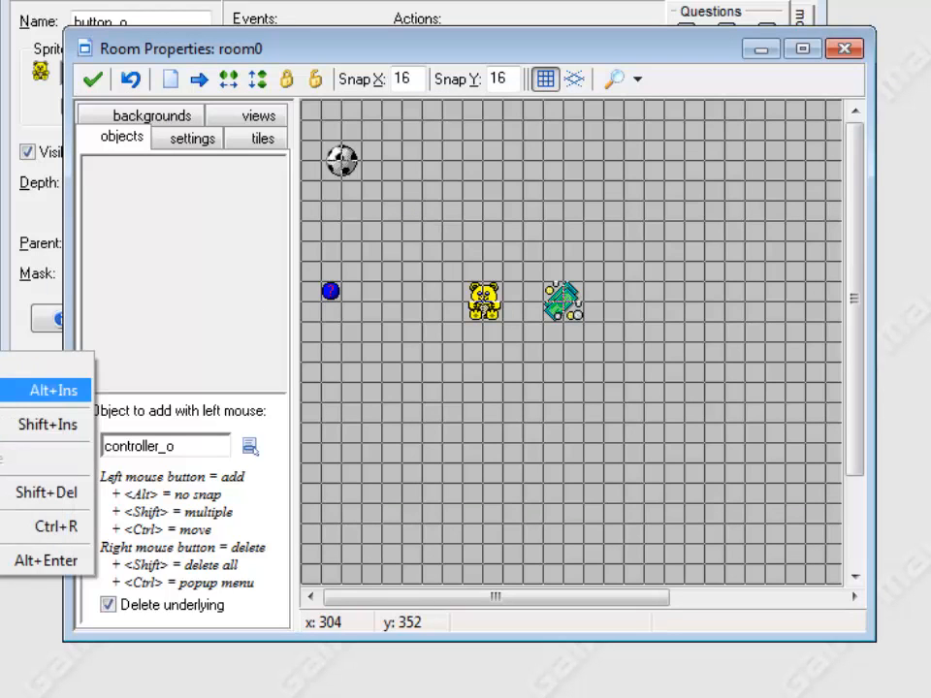
{"action": "left_click", "coordinate": [19, 390]}
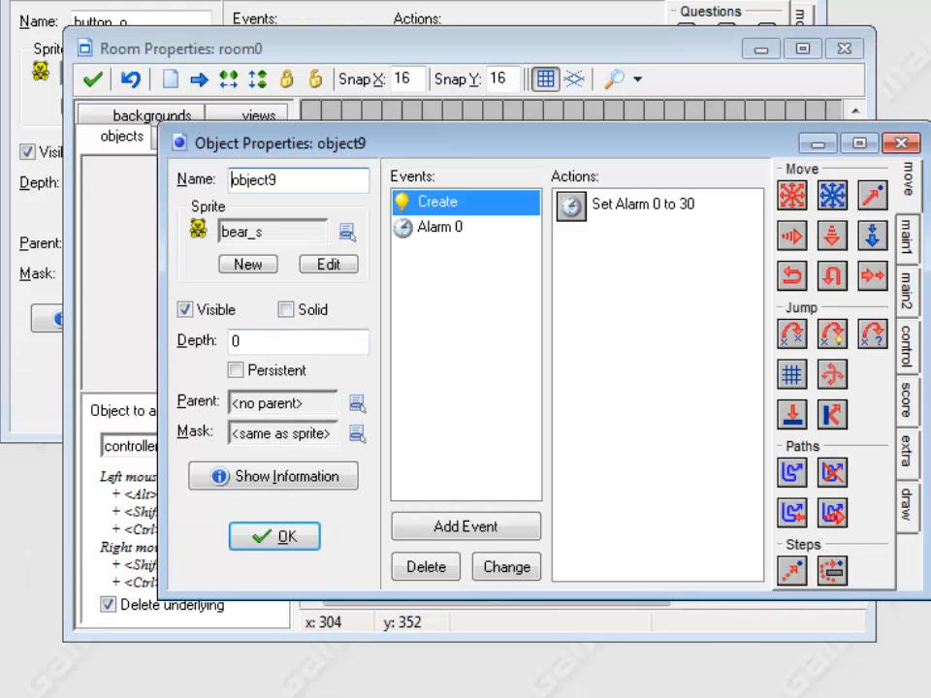
{"action": "left_click", "coordinate": [469, 226]}
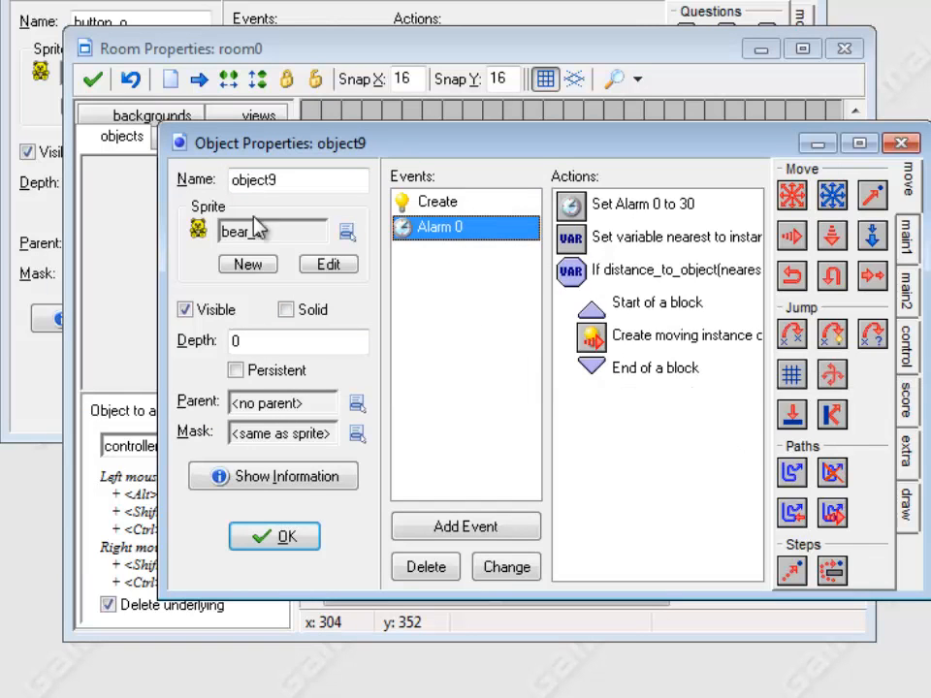
{"action": "left_click", "coordinate": [348, 233]}
{"action": "left_click", "coordinate": [415, 385]}
{"action": "double_click", "coordinate": [305, 185]}
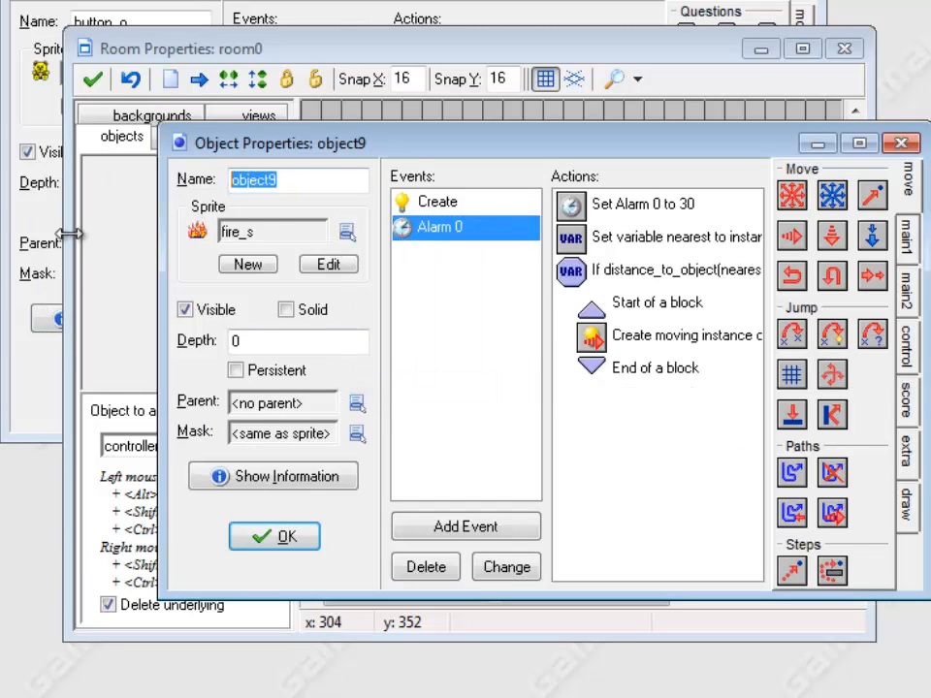
{"action": "type", "text": "upgrade_o"}
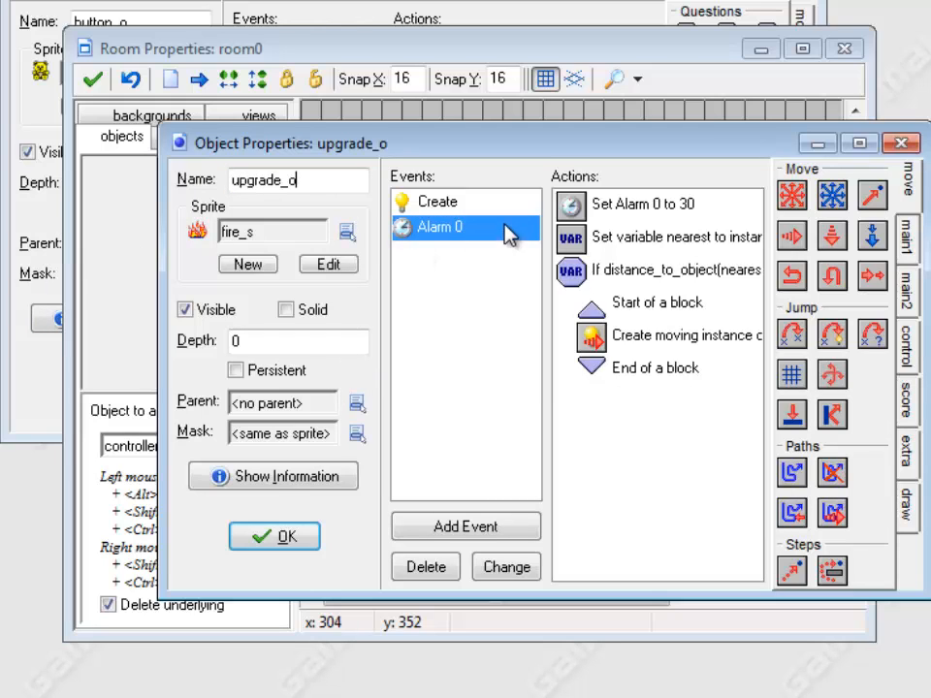
Set the Set Alarm action in upgrade_o's Create event to 15 steps for Alarm 0.
{"action": "left_click", "coordinate": [479, 206]}
{"action": "double_click", "coordinate": [620, 215]}
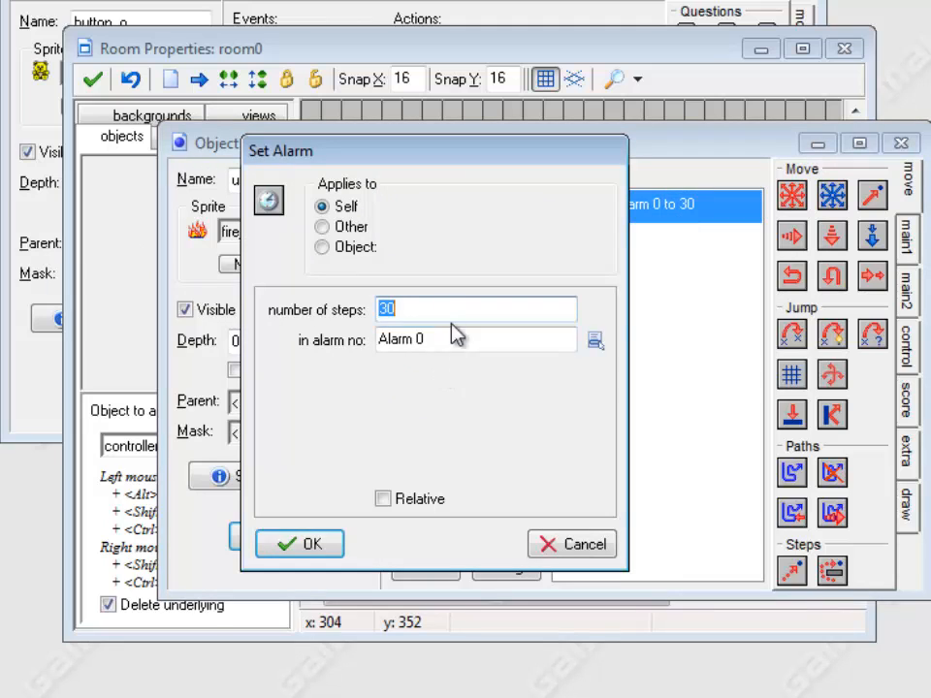
{"action": "type", "text": "15"}
{"action": "left_click", "coordinate": [300, 546]}
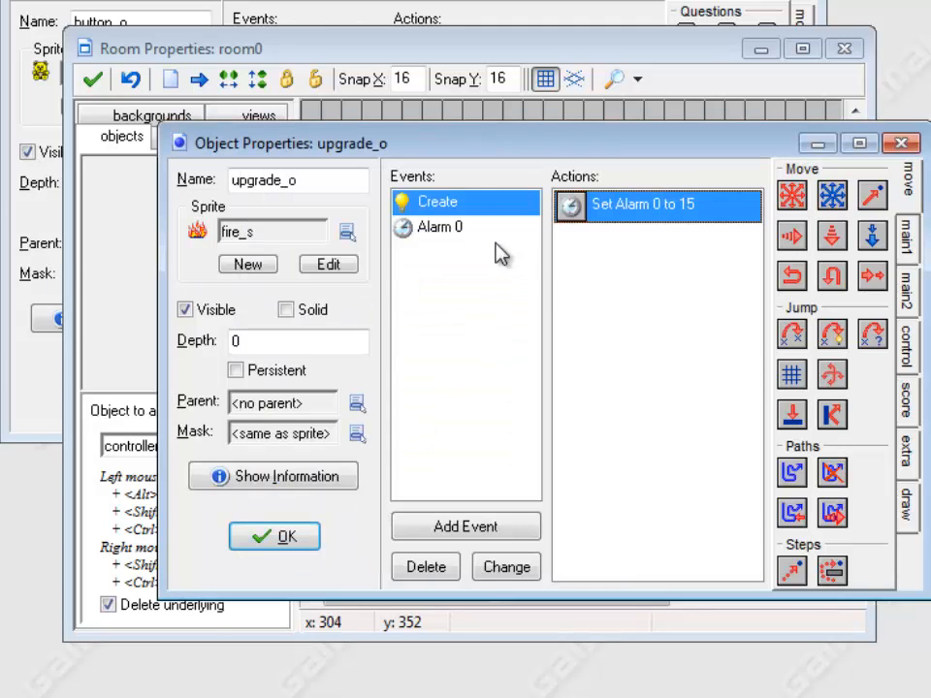
Change the Set Alarm action in upgrade_o's Alarm 0 event to 15 steps.
{"action": "left_click", "coordinate": [456, 227]}
{"action": "double_click", "coordinate": [688, 216]}
{"action": "left_click", "coordinate": [374, 311]}
{"action": "key", "text": "Delete"}
{"action": "key", "text": "Delete"}
{"action": "type", "text": "15"}
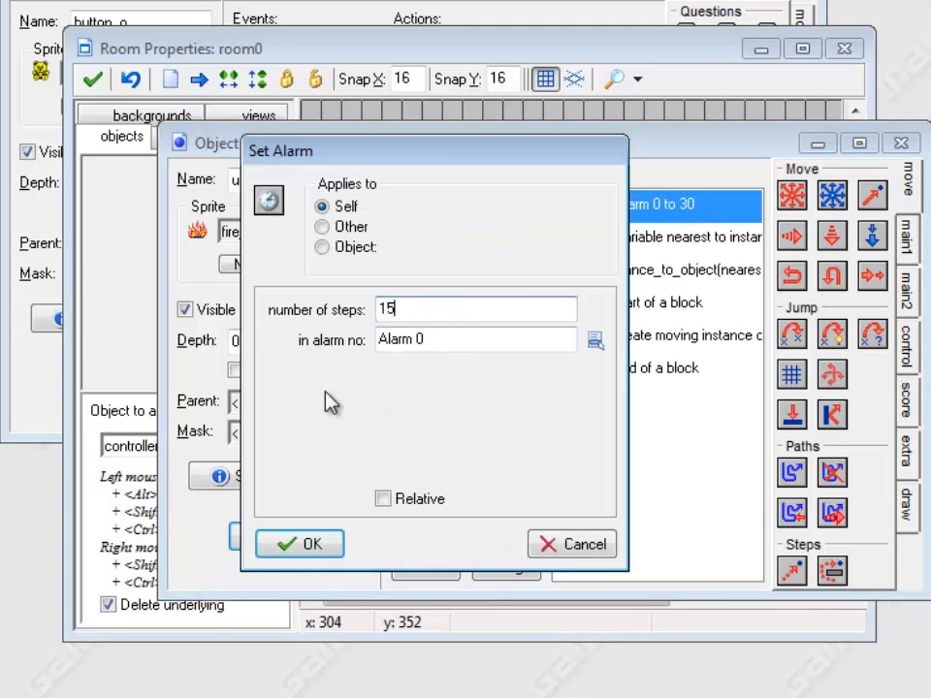
{"action": "left_click", "coordinate": [308, 544]}
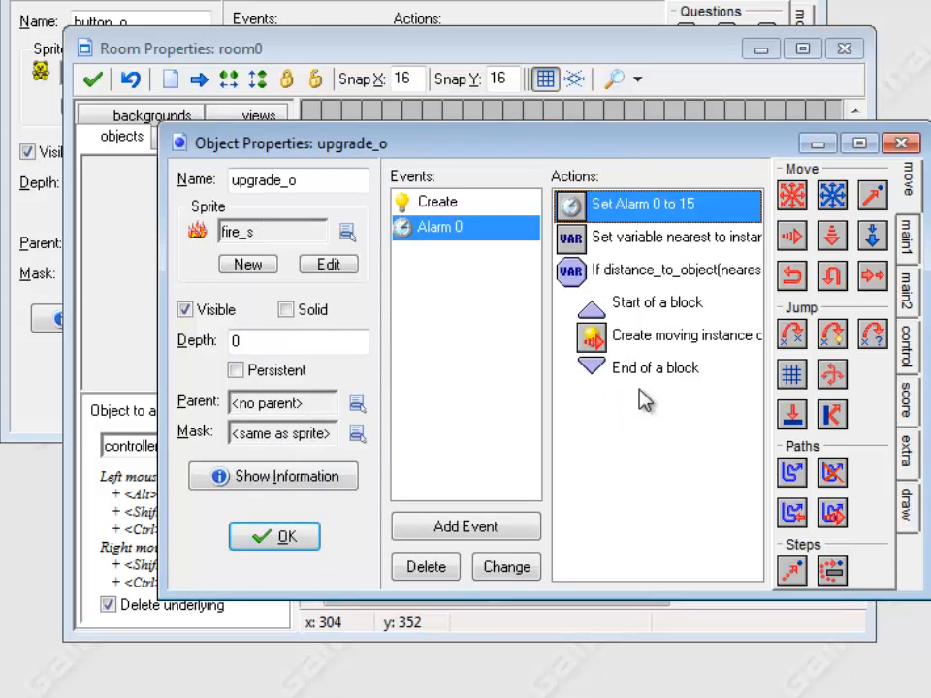
Review the nearest-enemy variable and distance test in upgrade_o's Alarm 0 event, keep their values, and accept the object.
{"action": "left_click_drag", "start_coordinate": [927, 394], "coordinate": [930, 394]}
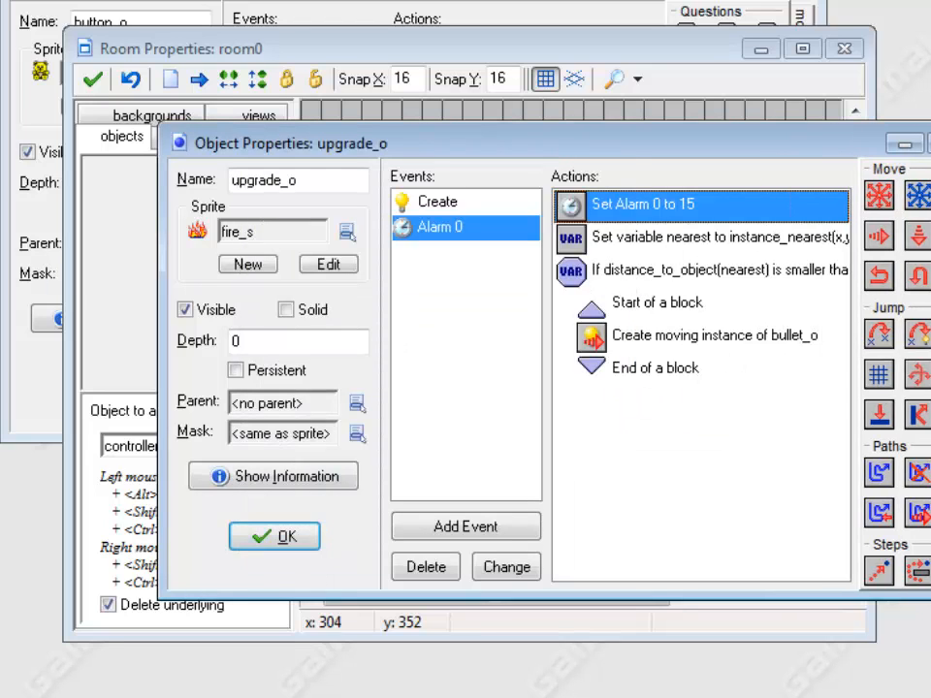
{"action": "double_click", "coordinate": [725, 242]}
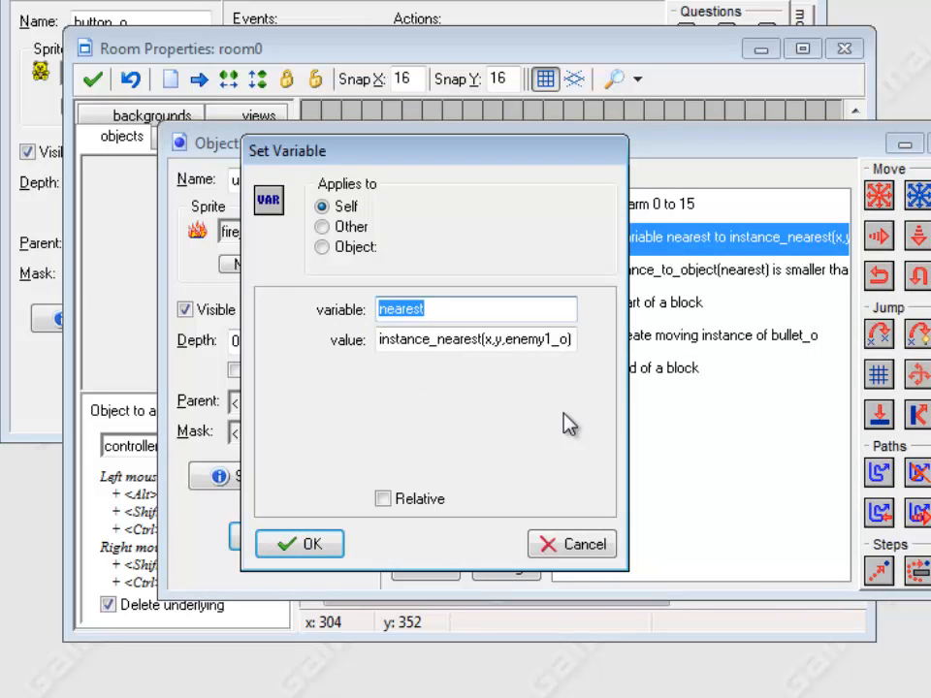
{"action": "key", "text": "Return"}
{"action": "double_click", "coordinate": [736, 268]}
{"action": "double_click", "coordinate": [434, 347]}
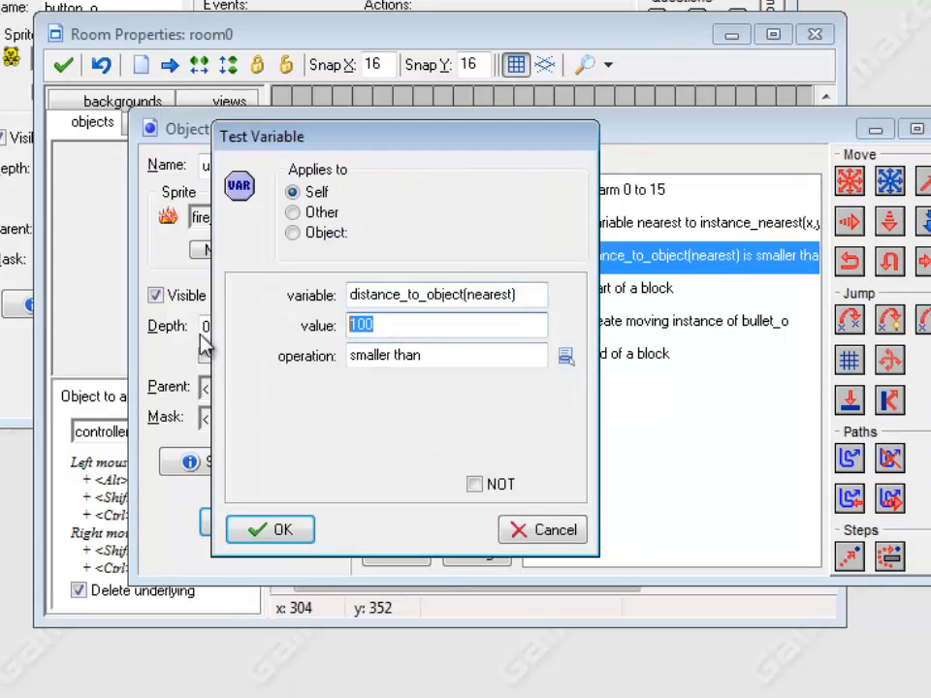
{"action": "left_click", "coordinate": [306, 532]}
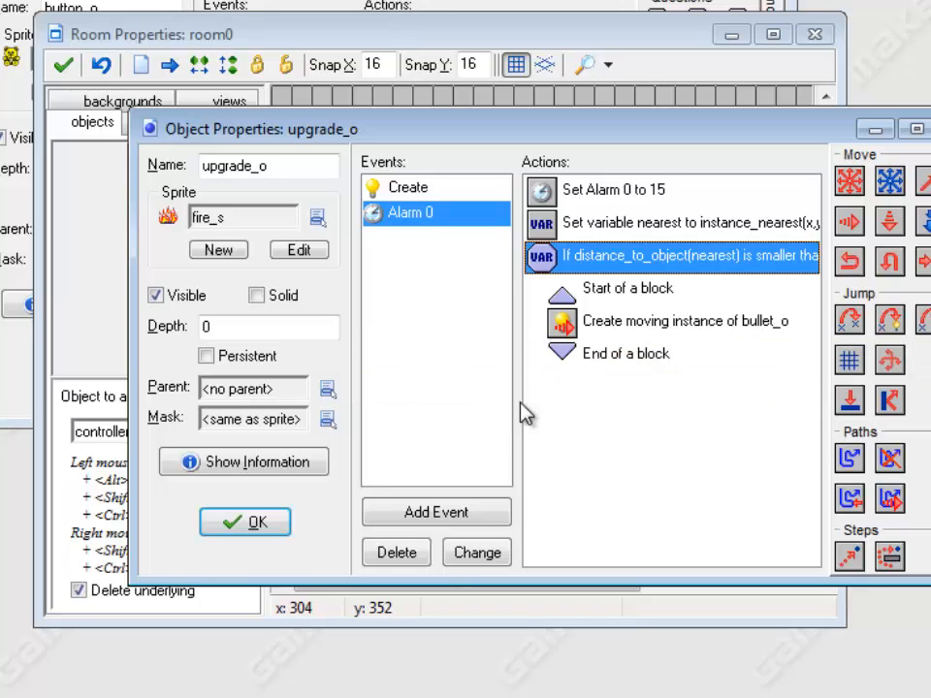
{"action": "left_click", "coordinate": [385, 415]}
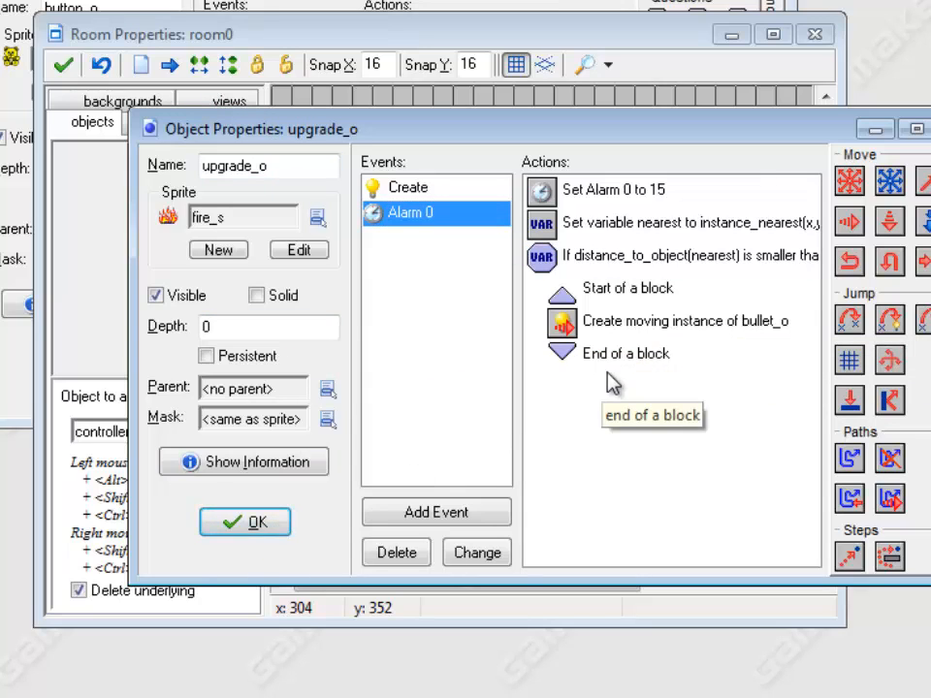
{"action": "left_click", "coordinate": [260, 525]}
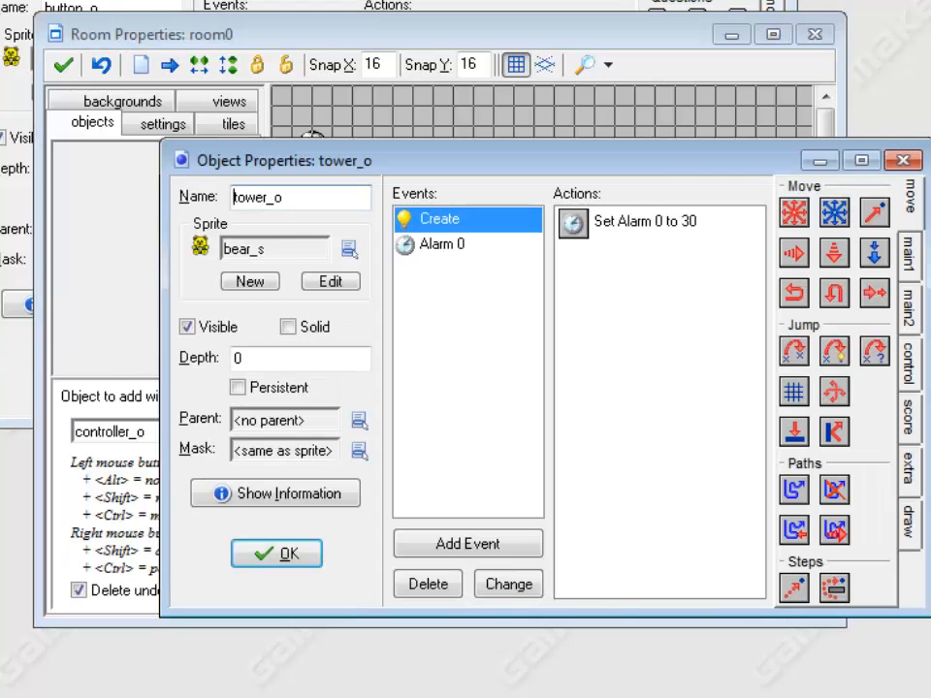
Check tower_o's existing Create and Alarm 0 events, and add a Right Pressed mouse event to it.
{"action": "left_click", "coordinate": [490, 243]}
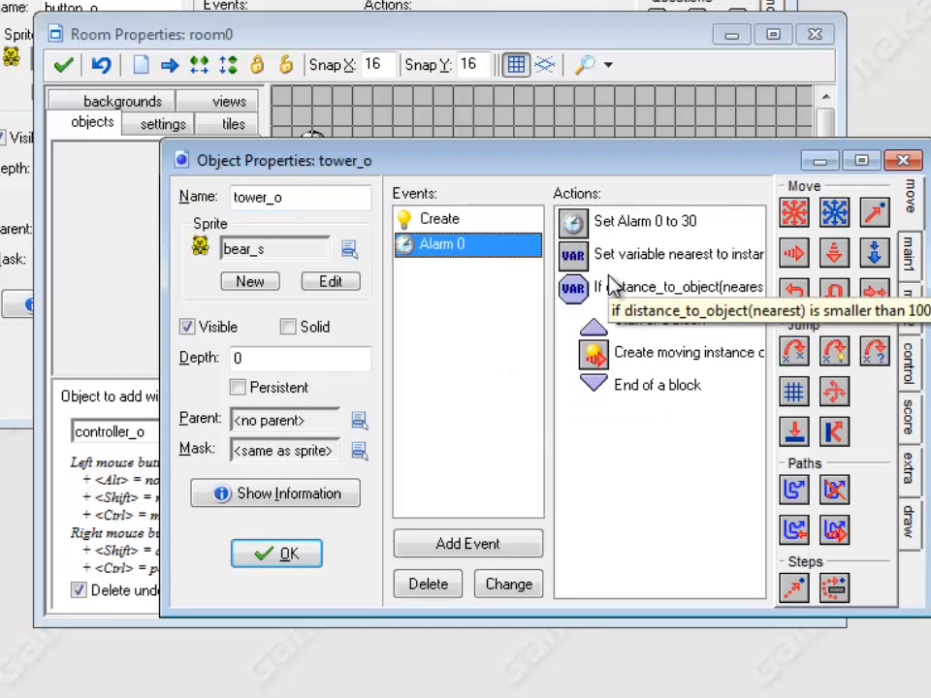
{"action": "left_click", "coordinate": [466, 221]}
{"action": "left_click", "coordinate": [461, 246]}
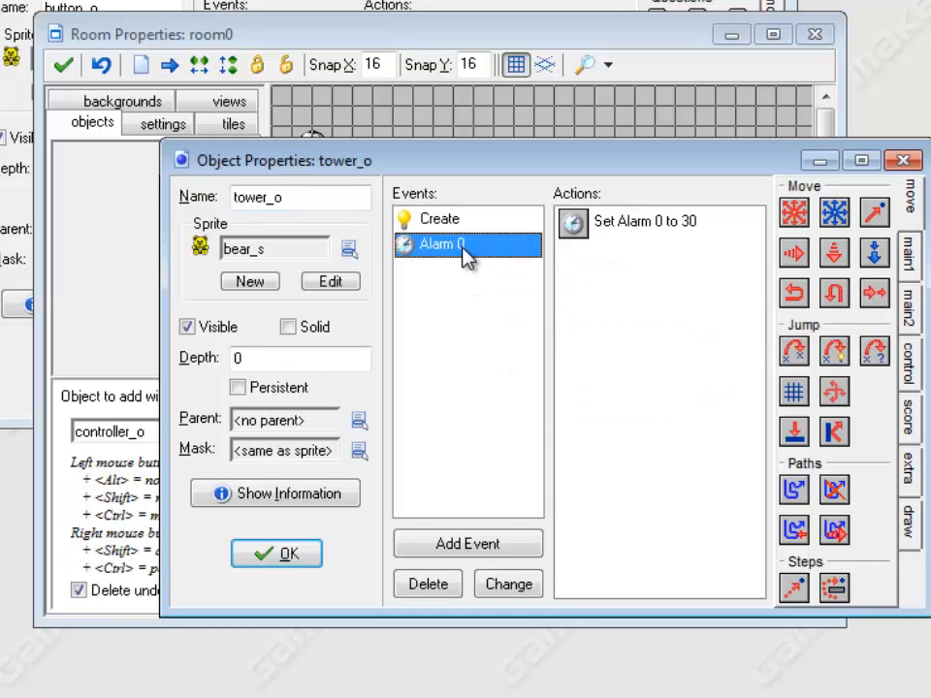
{"action": "left_click", "coordinate": [469, 545]}
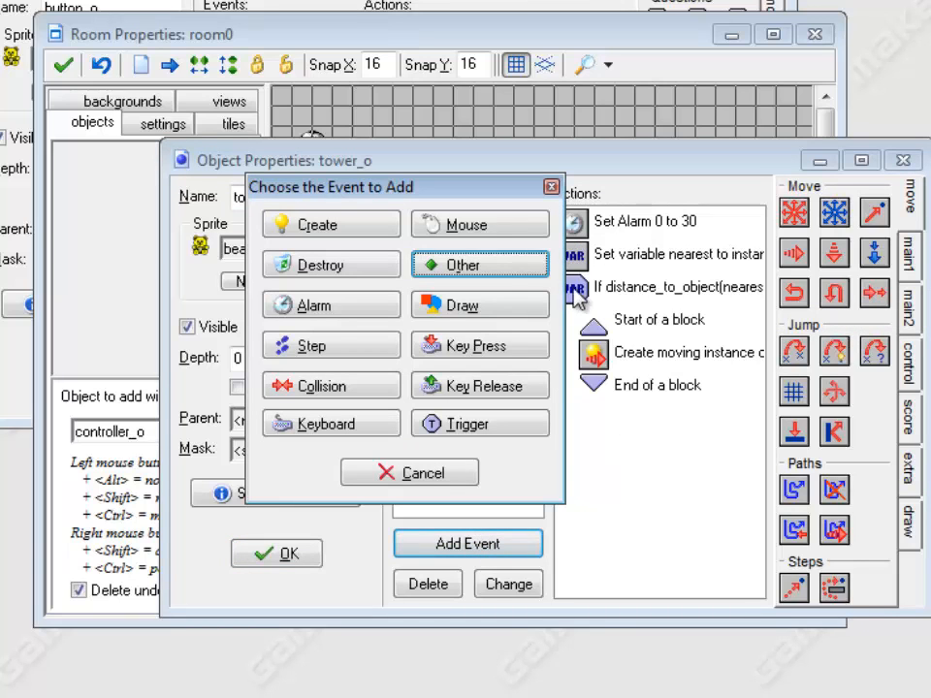
{"action": "left_click", "coordinate": [476, 231]}
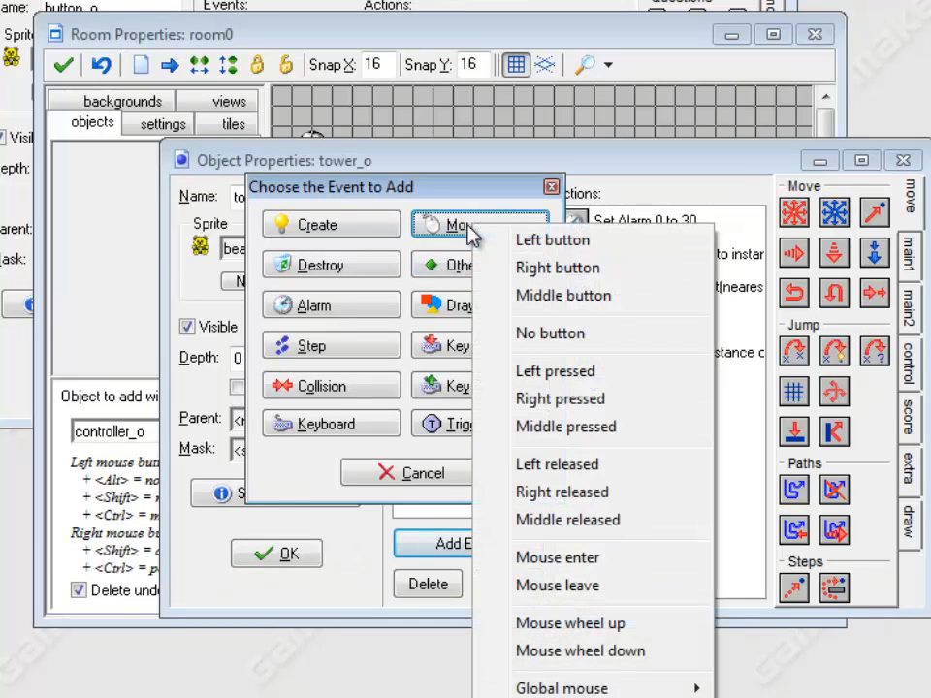
{"action": "left_click", "coordinate": [616, 400]}
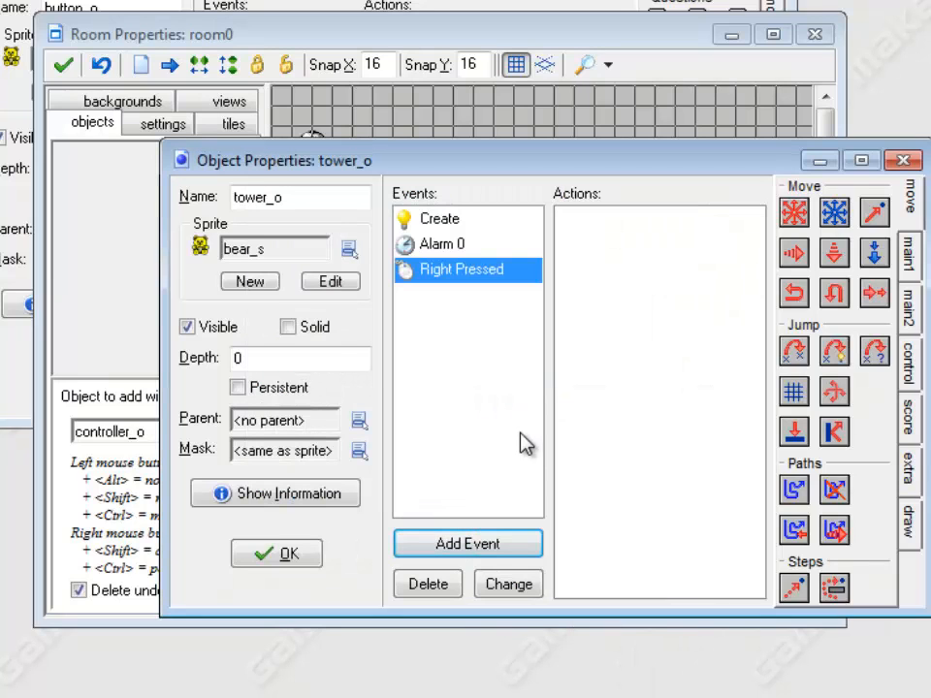
Following button_o's purchase check, add a Test Score action to tower_o's Right Pressed event for a score larger than 19.
{"action": "left_click", "coordinate": [909, 412]}
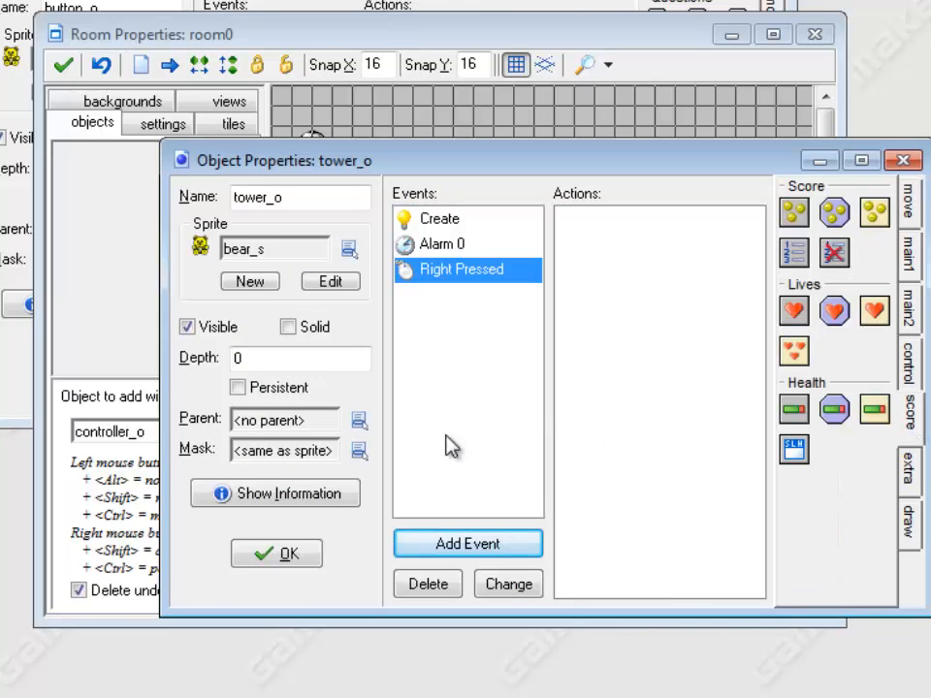
{"action": "left_click", "coordinate": [397, 5]}
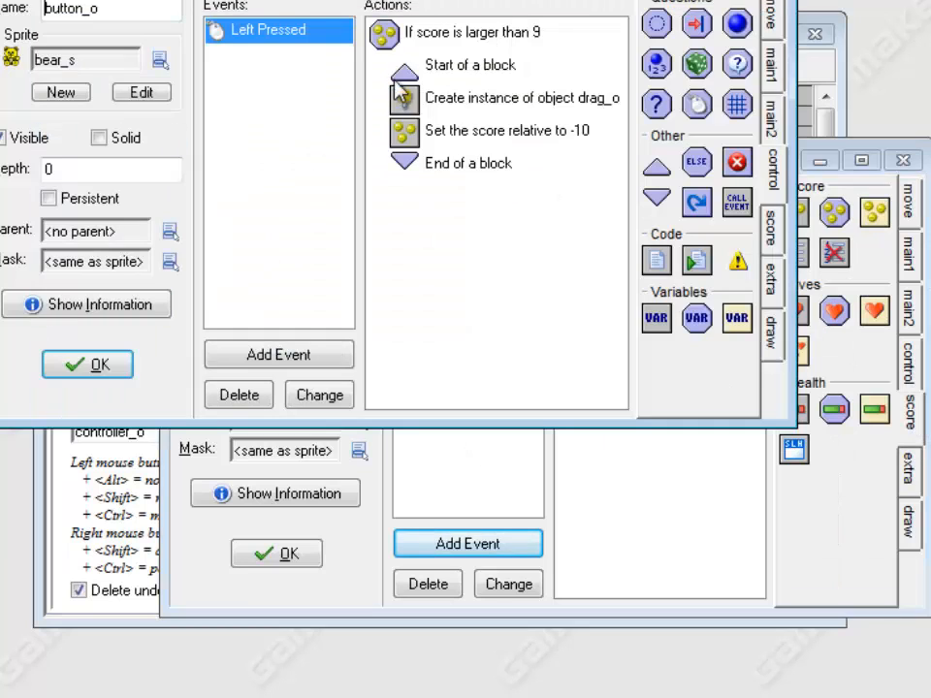
{"action": "left_click", "coordinate": [634, 523]}
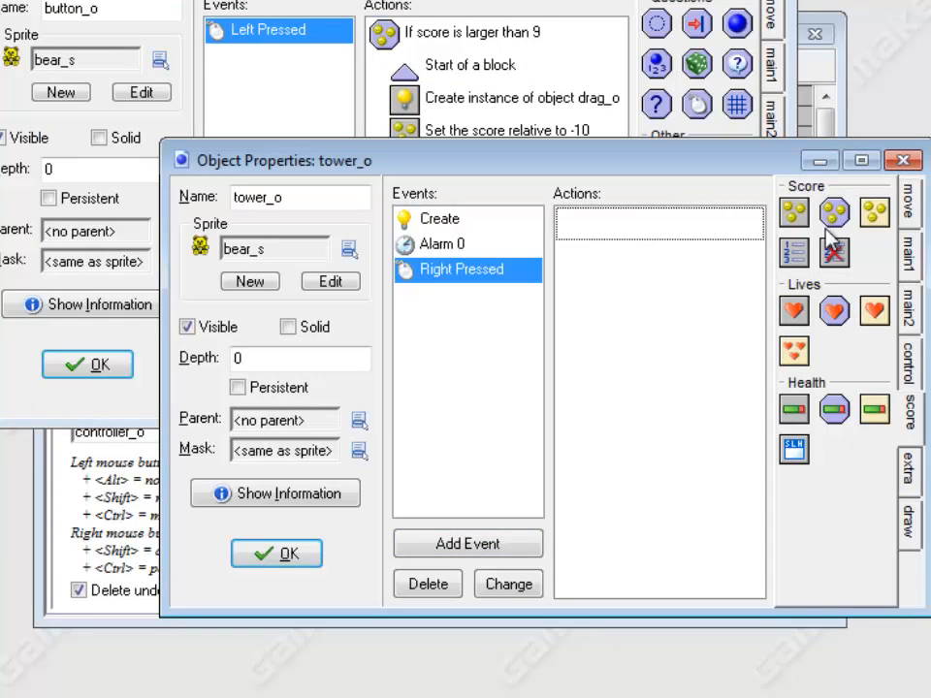
{"action": "left_click_drag", "start_coordinate": [834, 211], "coordinate": [727, 267]}
{"action": "type", "text": "1"}
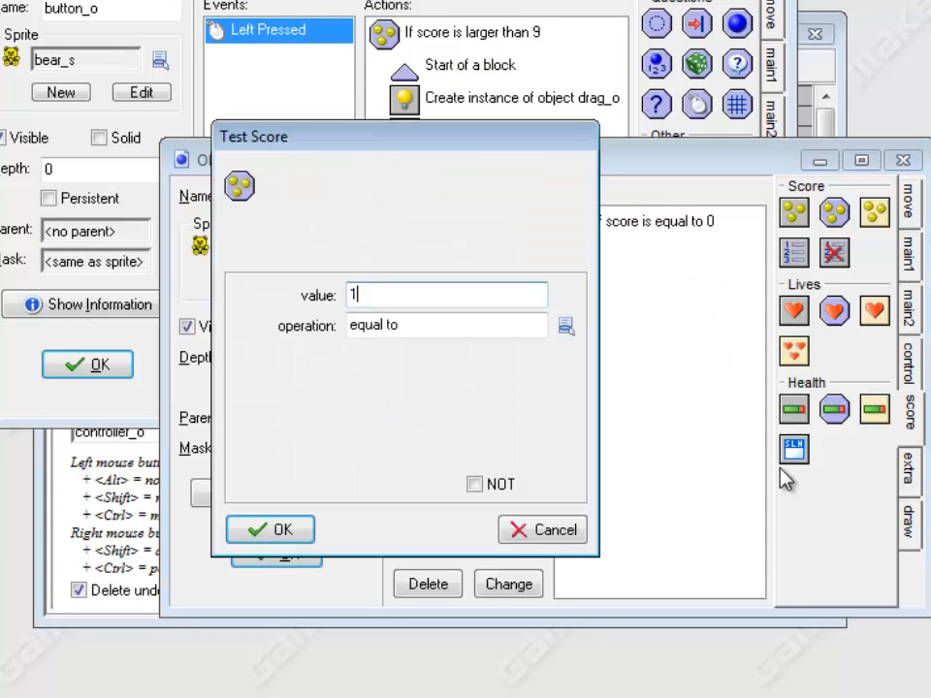
{"action": "type", "text": "9"}
{"action": "left_click", "coordinate": [569, 327]}
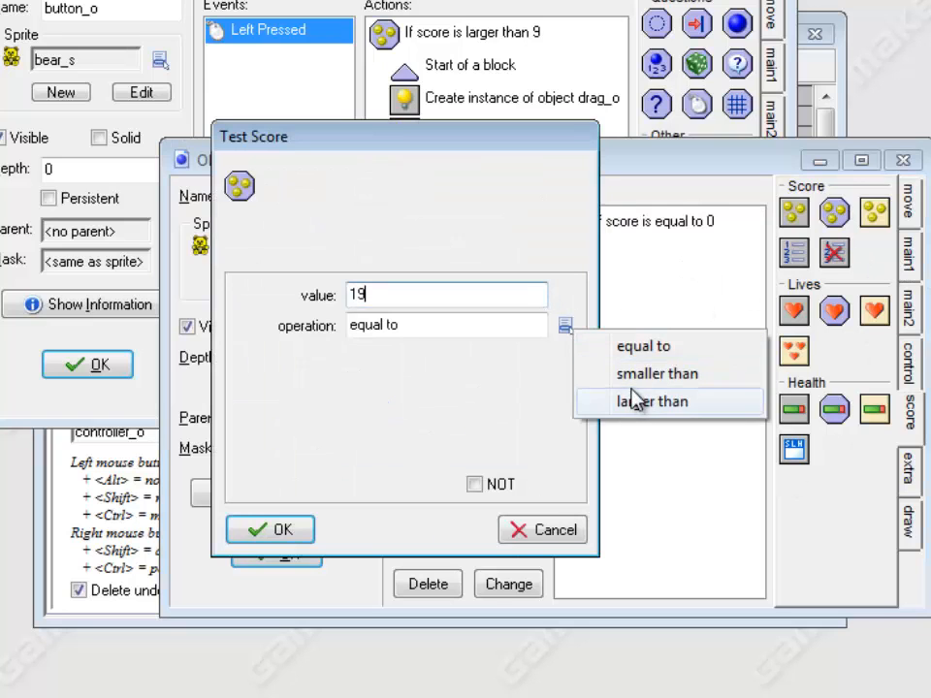
{"action": "left_click", "coordinate": [632, 400]}
Add a start and an end of a block beneath the score test in tower_o's Right Pressed event.
{"action": "left_click", "coordinate": [909, 361]}
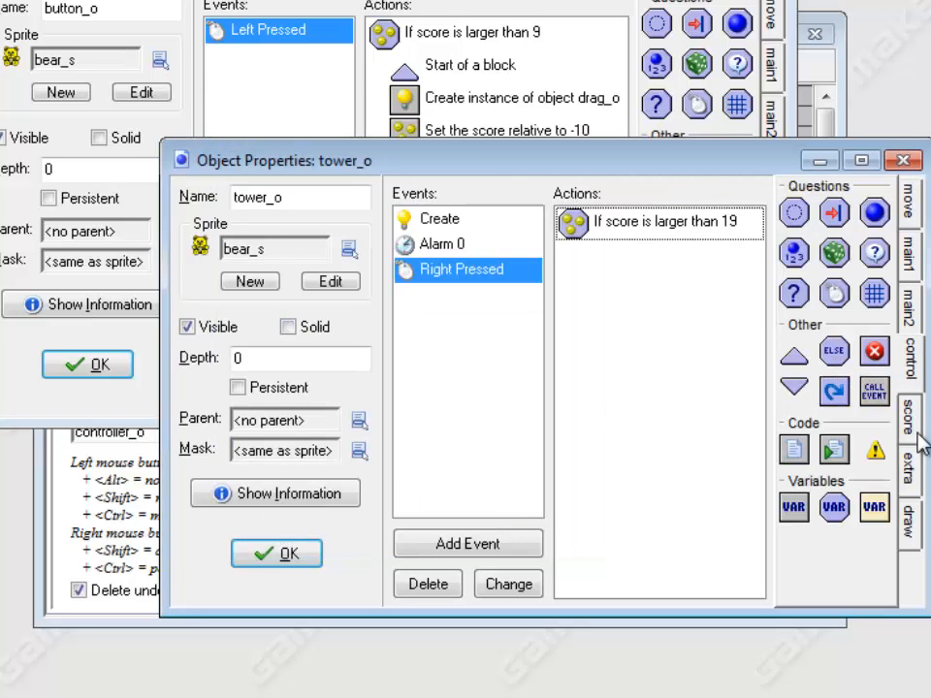
{"action": "left_click_drag", "start_coordinate": [793, 357], "coordinate": [620, 254]}
{"action": "left_click_drag", "start_coordinate": [793, 386], "coordinate": [655, 291]}
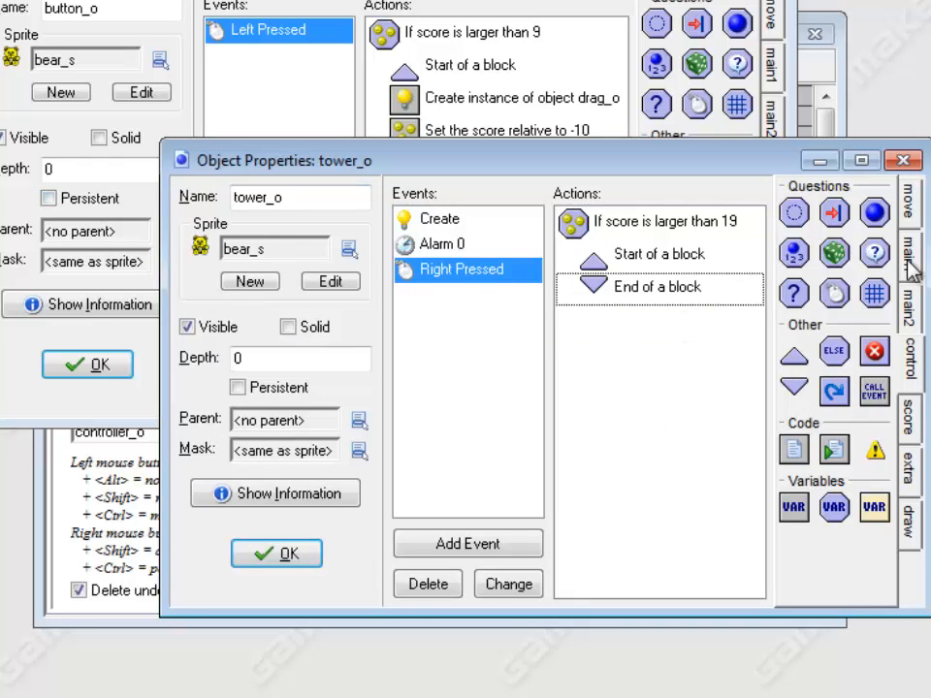
Add a Change Instance action inside tower_o's score block that changes the tower into upgrade_o, and set its perform events option.
{"action": "left_click", "coordinate": [908, 204]}
{"action": "left_click", "coordinate": [909, 250]}
{"action": "left_click_drag", "start_coordinate": [787, 260], "coordinate": [640, 296]}
{"action": "left_click", "coordinate": [567, 295]}
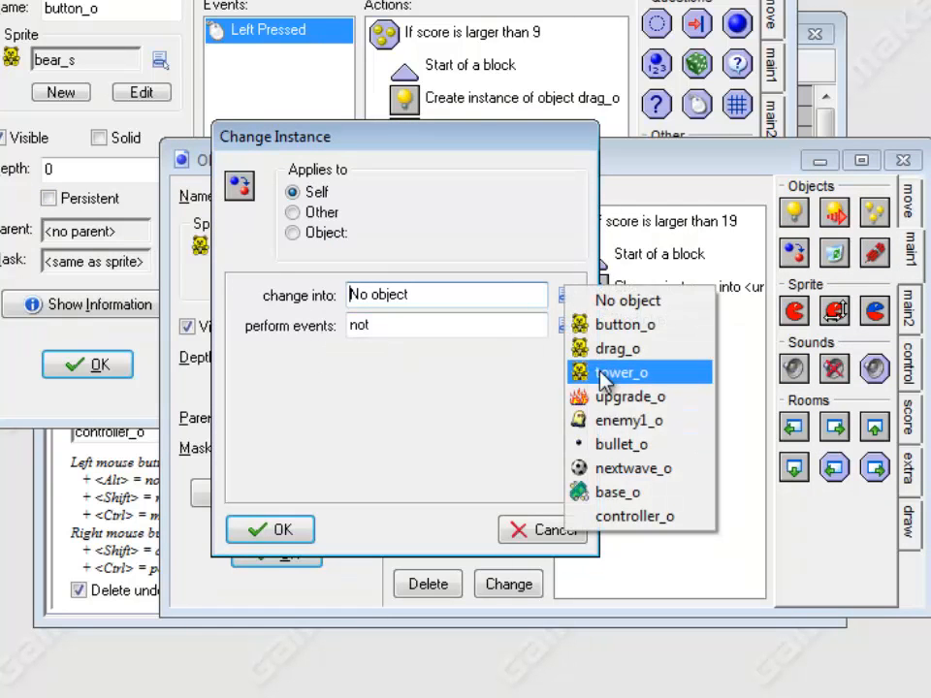
{"action": "left_click", "coordinate": [619, 398]}
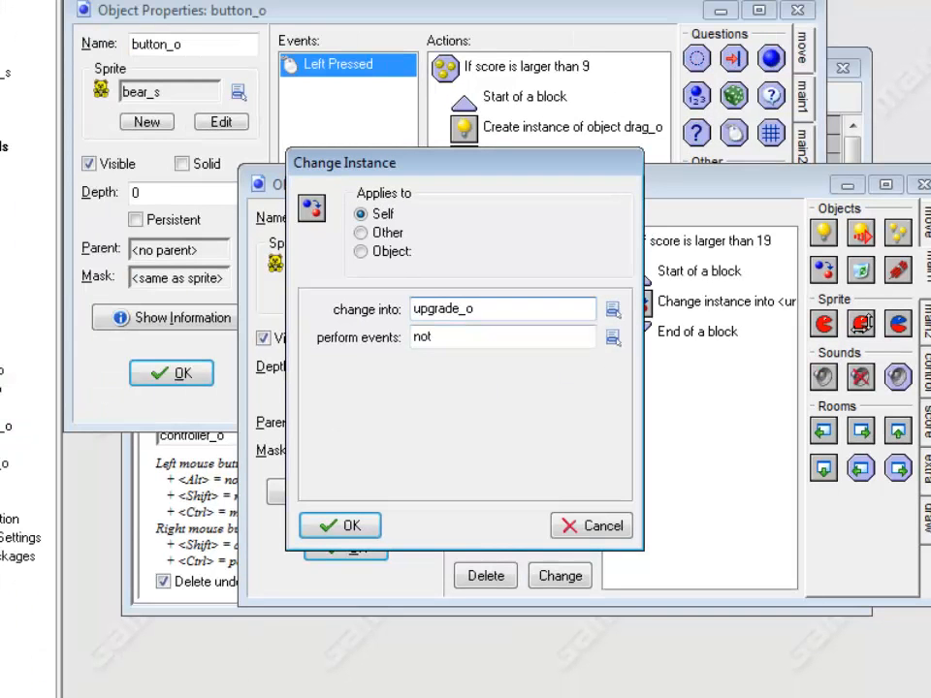
{"action": "left_click", "coordinate": [613, 337]}
{"action": "left_click", "coordinate": [658, 381]}
{"action": "left_click", "coordinate": [349, 525]}
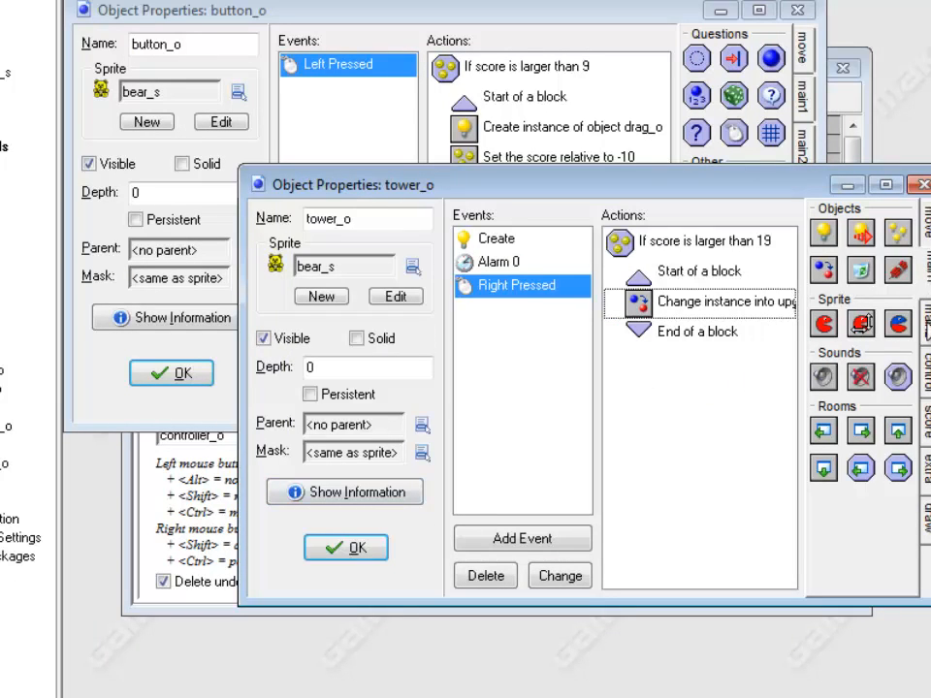
Add a Set Score action of -20 relative after the instance change in tower_o's block, and accept the object.
{"action": "left_click", "coordinate": [926, 422]}
{"action": "left_click_drag", "start_coordinate": [824, 233], "coordinate": [669, 329]}
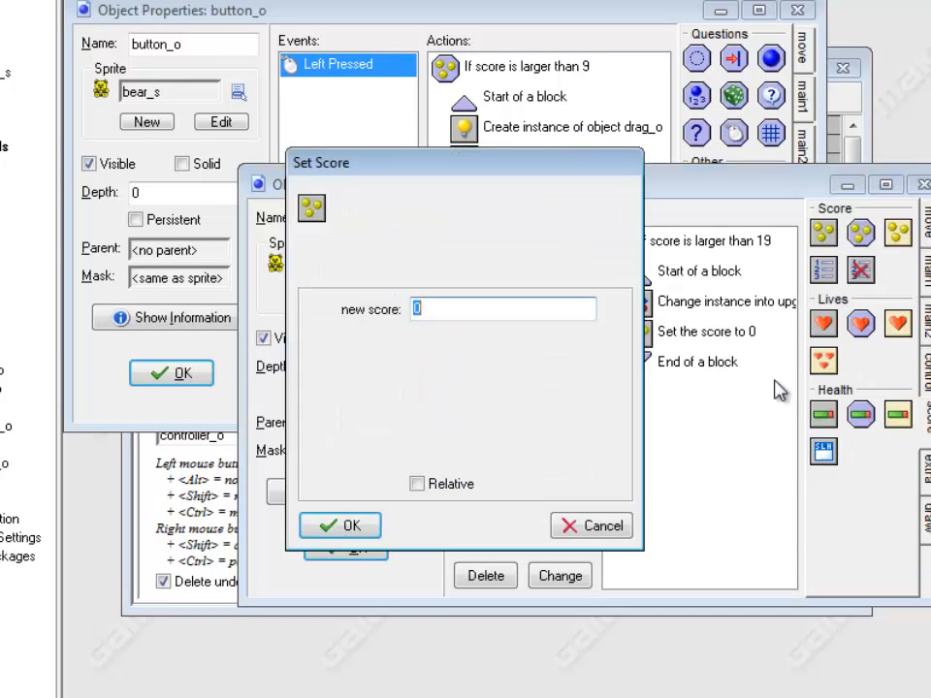
{"action": "left_click", "coordinate": [417, 483]}
{"action": "left_click", "coordinate": [328, 533]}
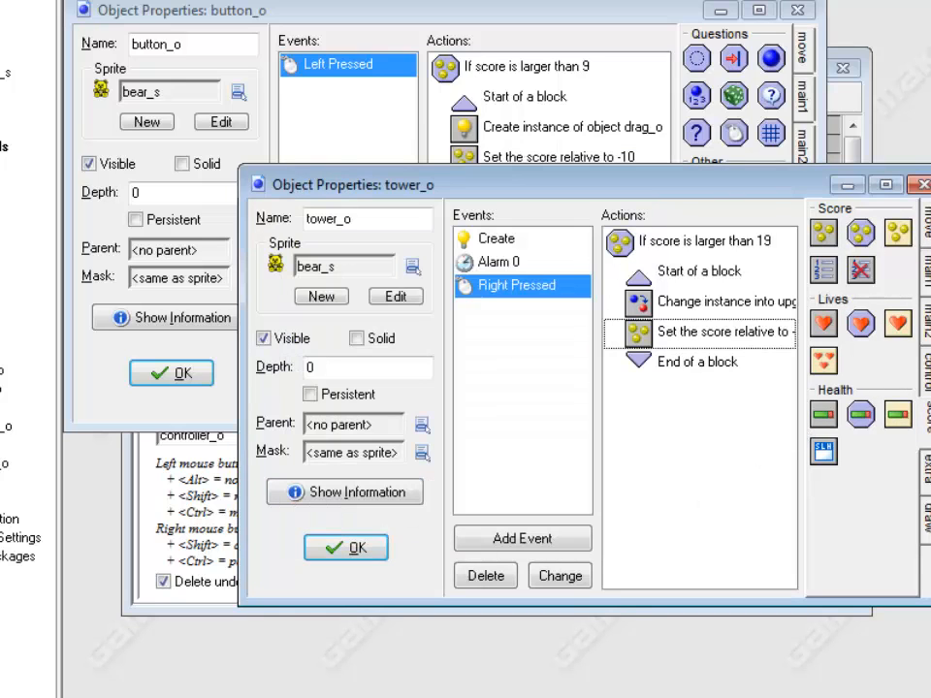
{"action": "left_click_drag", "start_coordinate": [926, 465], "coordinate": [930, 466]}
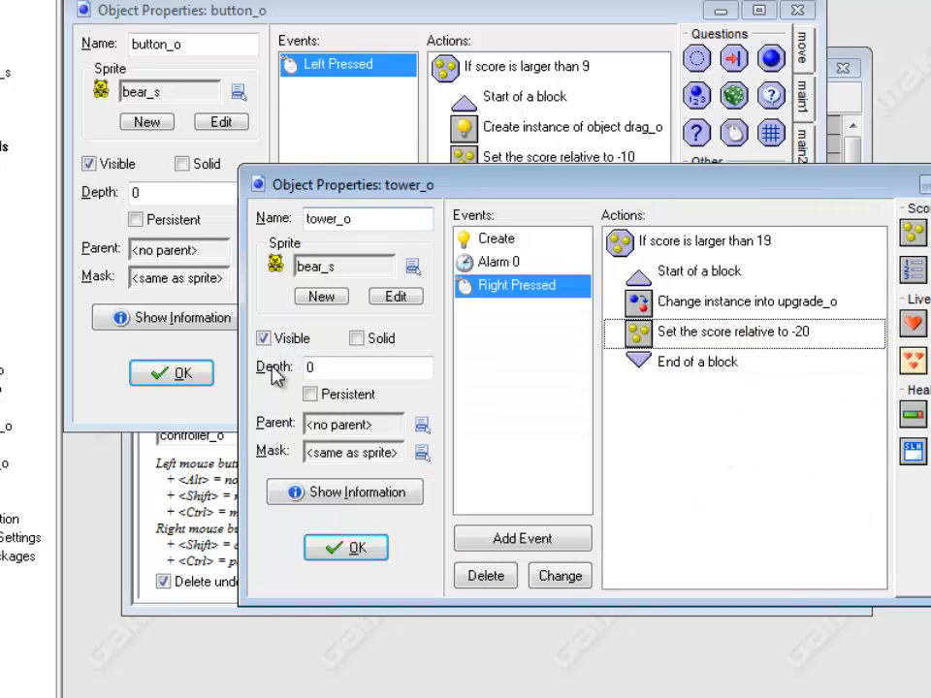
{"action": "left_click", "coordinate": [372, 554]}
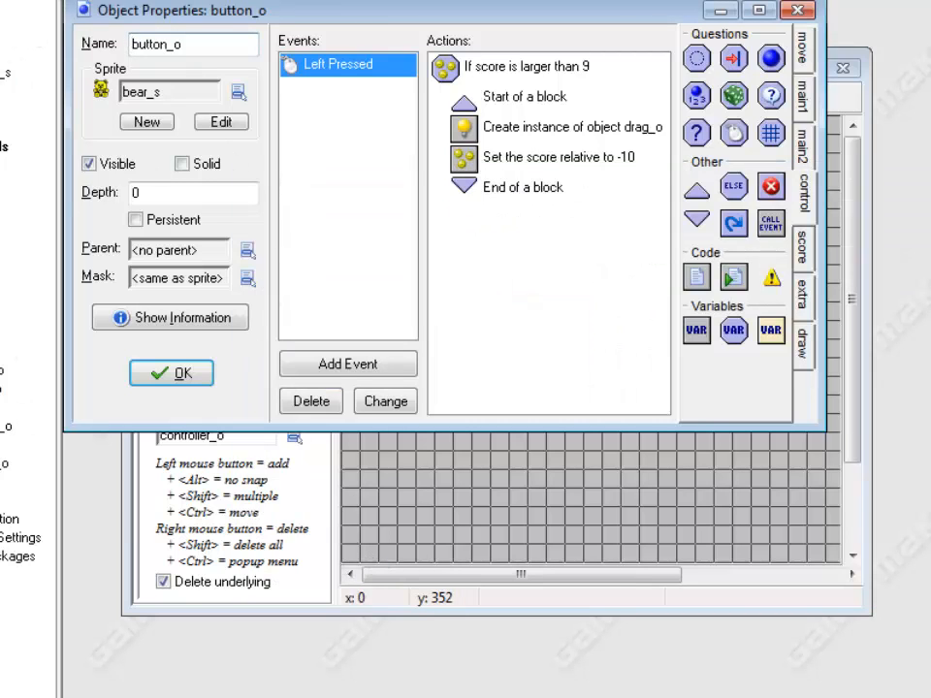
Run the game, place a bear tower to the right of the base, upgrade it to fire, and close the game.
{"action": "key", "text": "F5"}
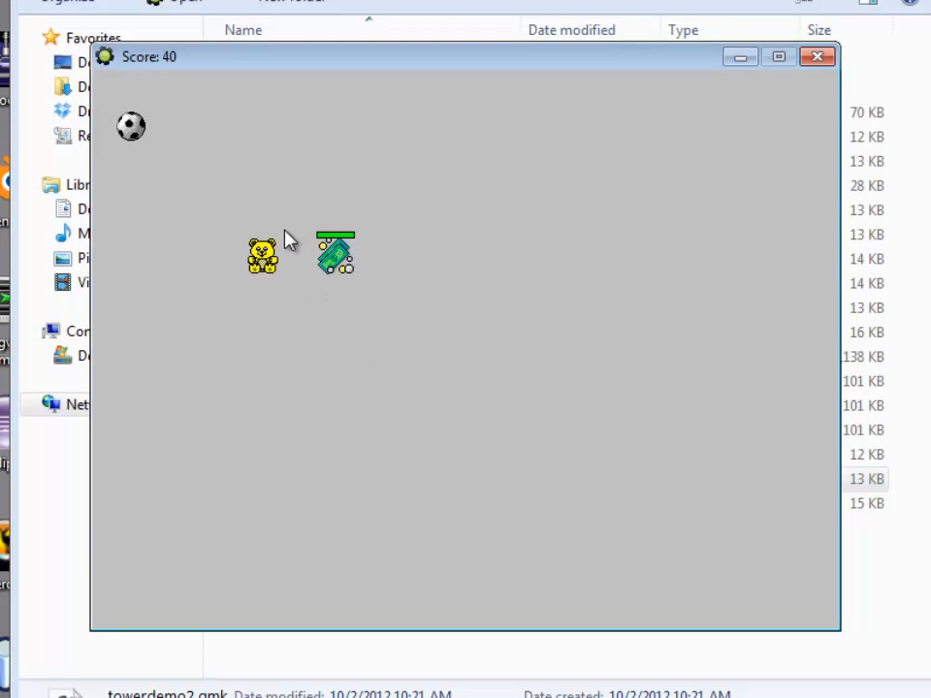
{"action": "left_click", "coordinate": [265, 252]}
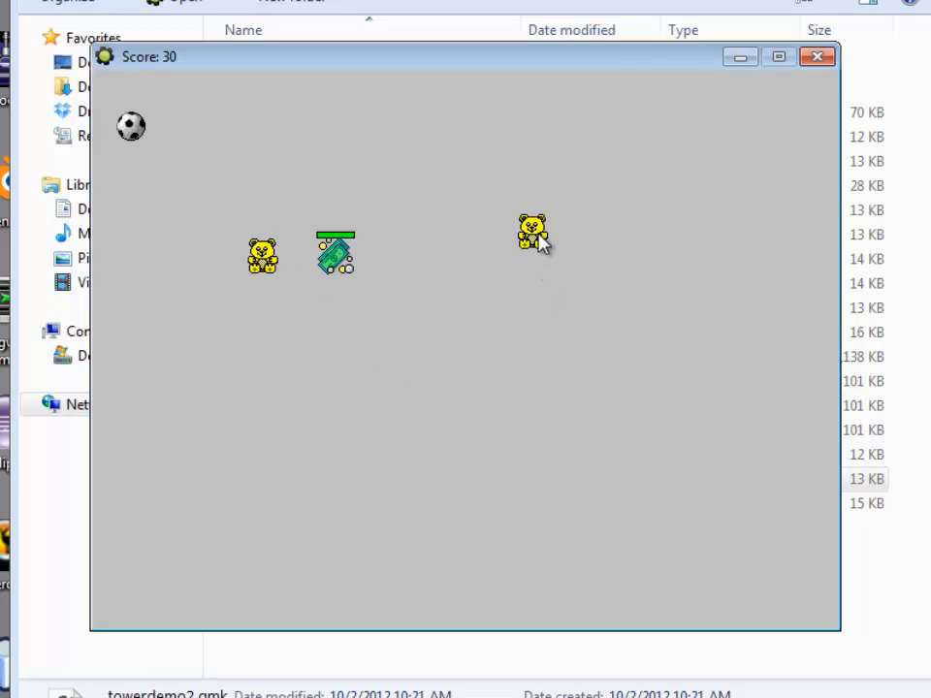
{"action": "left_click", "coordinate": [543, 249]}
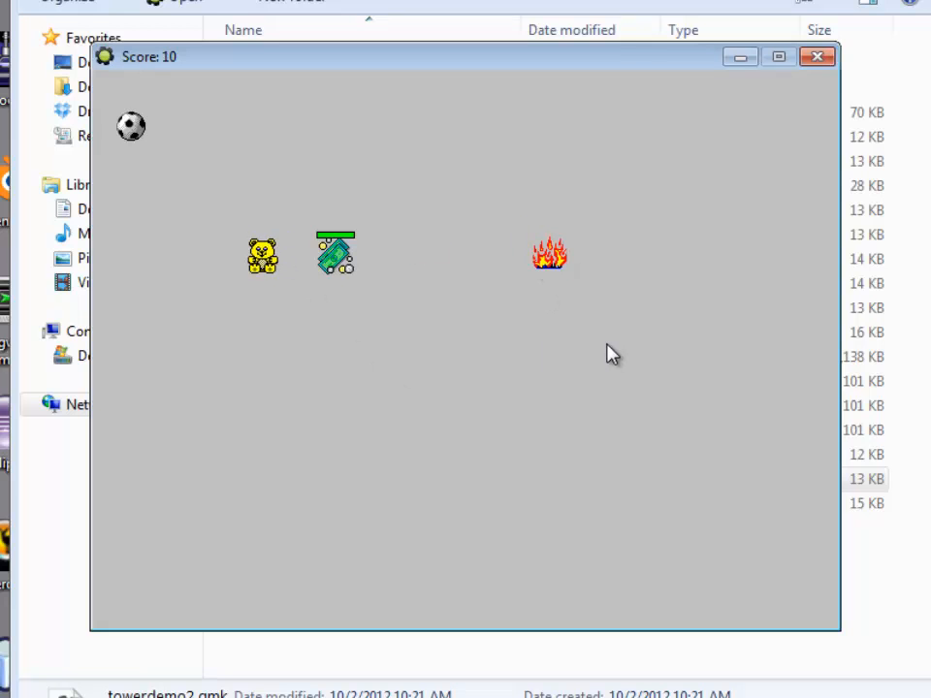
{"action": "left_click", "coordinate": [830, 58]}
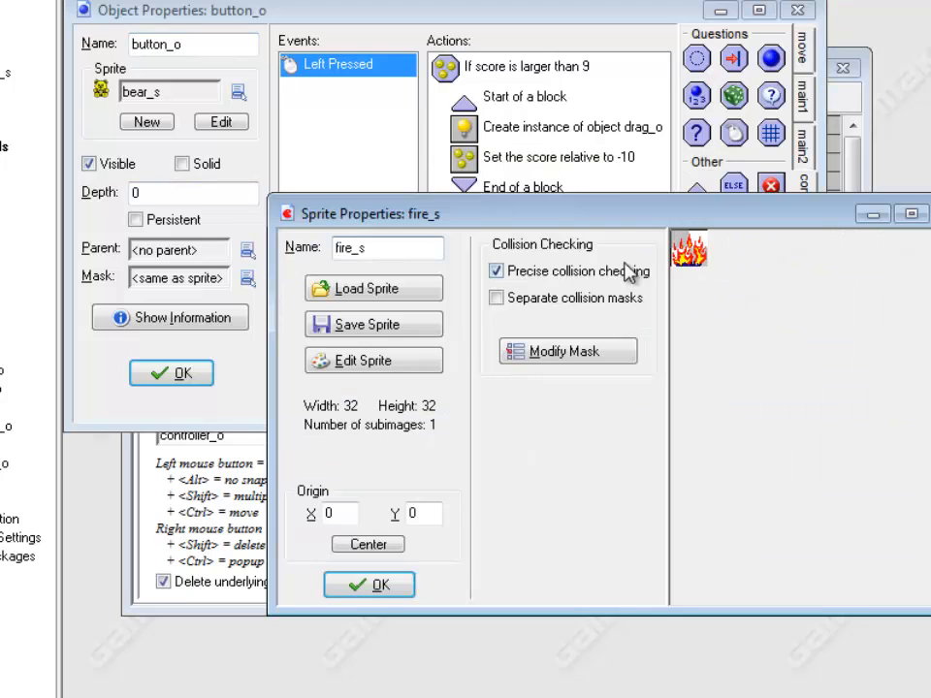
Centre the fire_s sprite's origin at X 16, Y 16 and accept the sprite.
{"action": "left_click", "coordinate": [365, 545]}
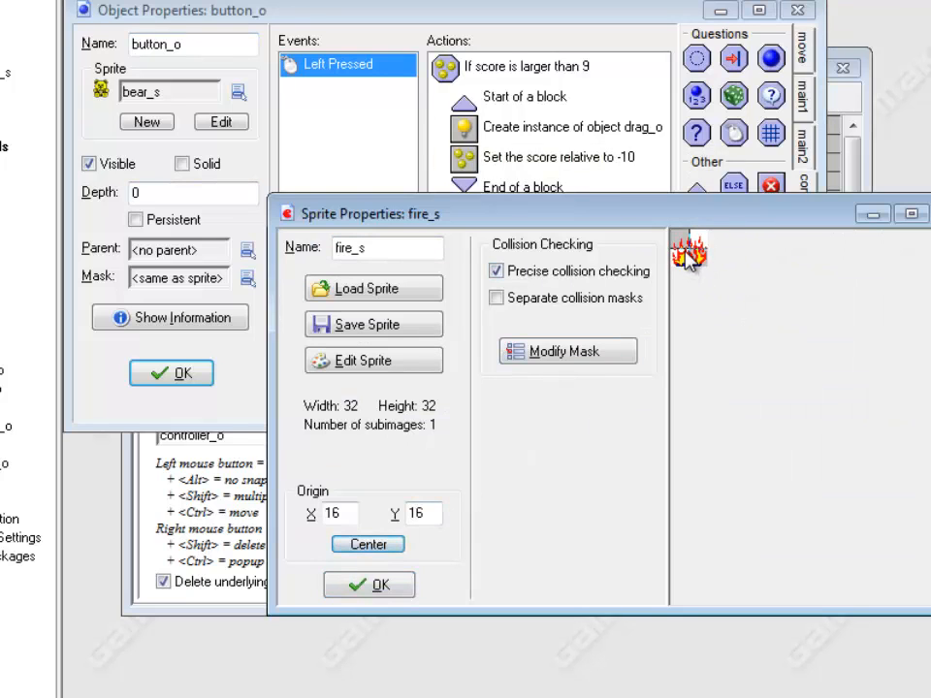
{"action": "left_click", "coordinate": [391, 587]}
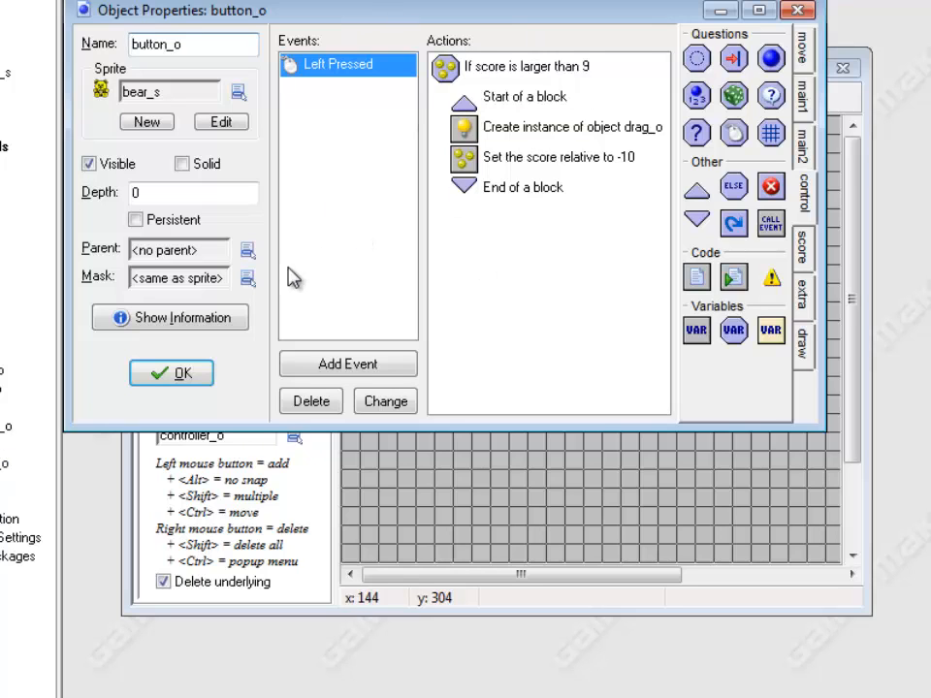
Create a sprite named ghost2_s from the blue ghost image, centre its origin at 16, 16, and accept it.
{"action": "right_click", "coordinate": [3, 19]}
{"action": "left_click", "coordinate": [11, 15]}
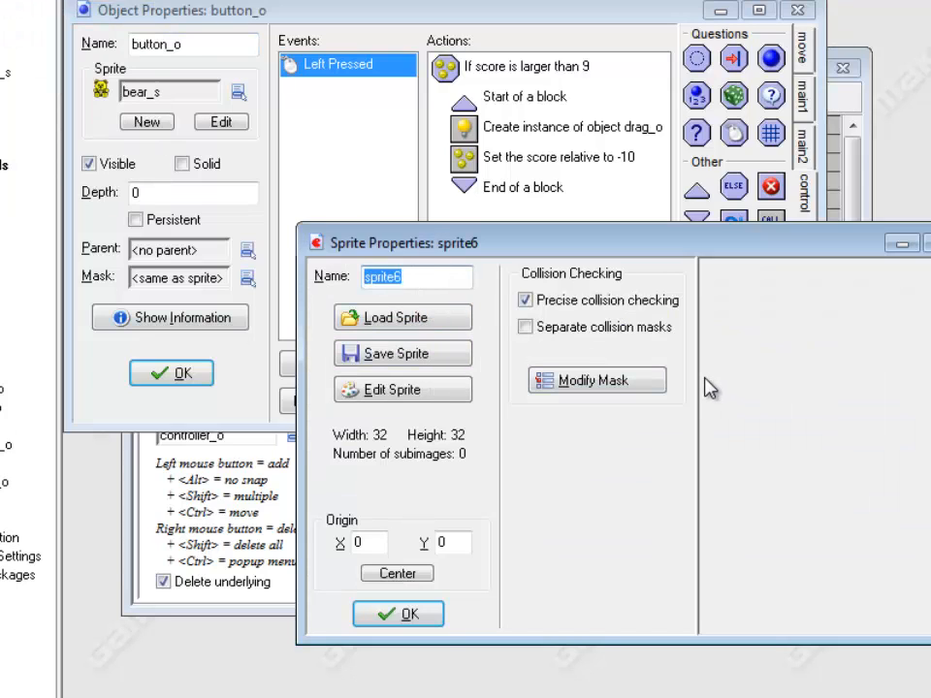
{"action": "type", "text": "ghost2_s"}
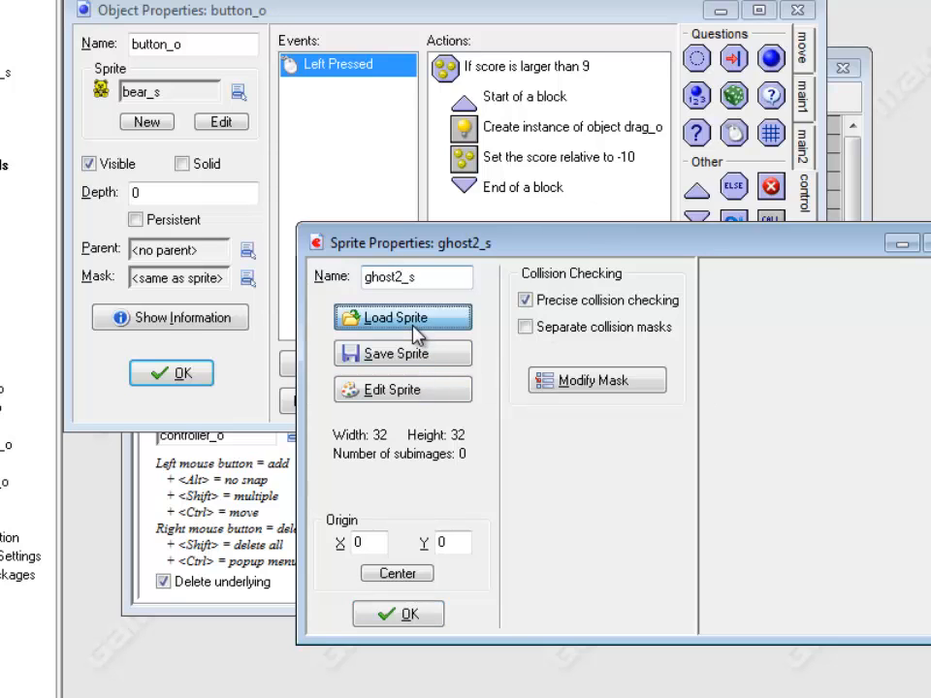
{"action": "left_click", "coordinate": [410, 323]}
{"action": "left_click", "coordinate": [288, 441]}
{"action": "left_click", "coordinate": [696, 535]}
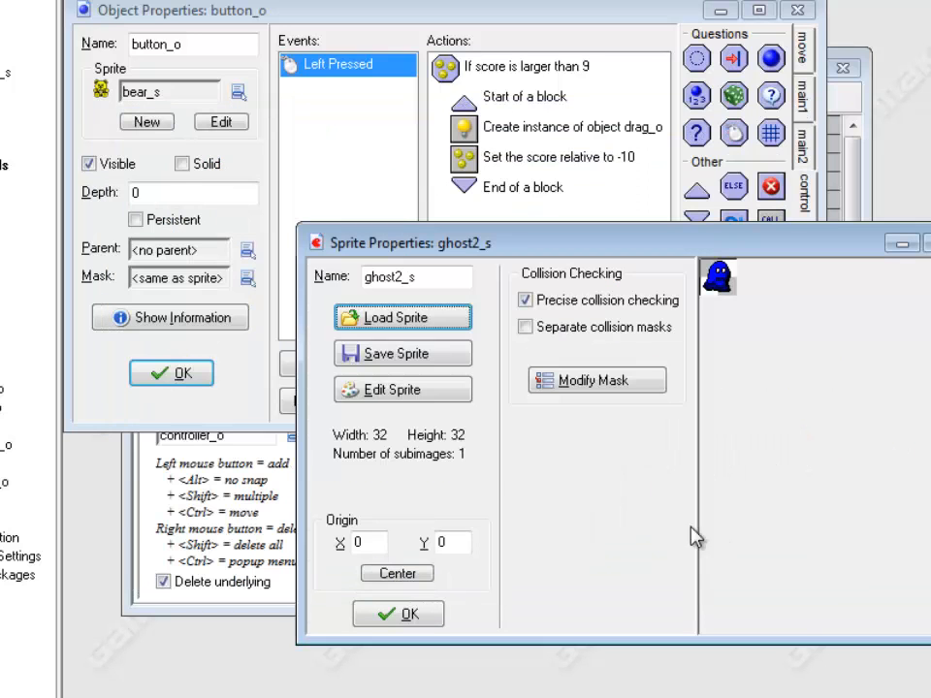
{"action": "left_click", "coordinate": [397, 573]}
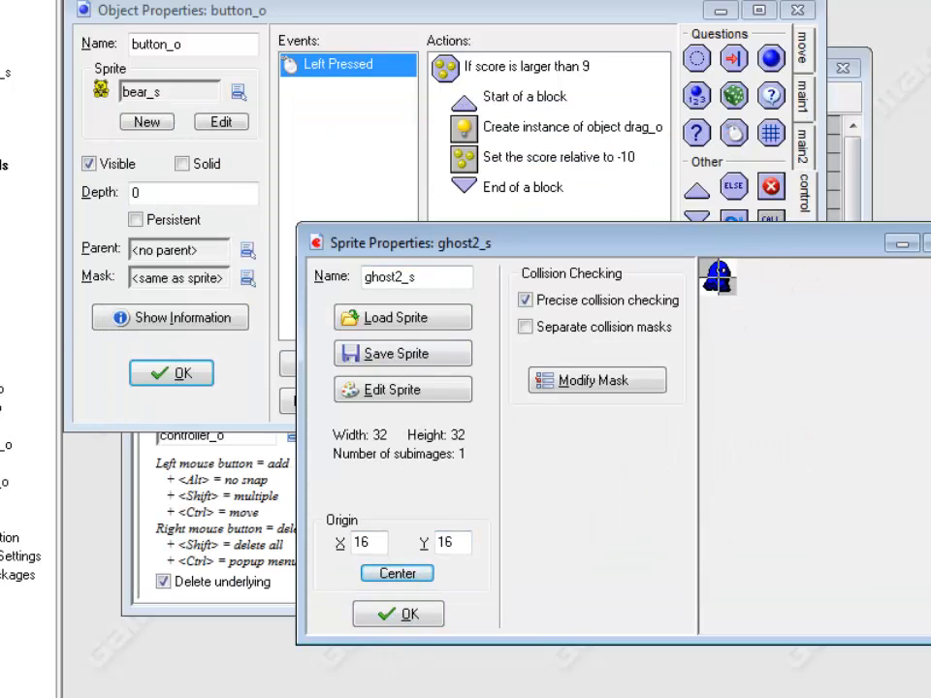
{"action": "left_click", "coordinate": [423, 614]}
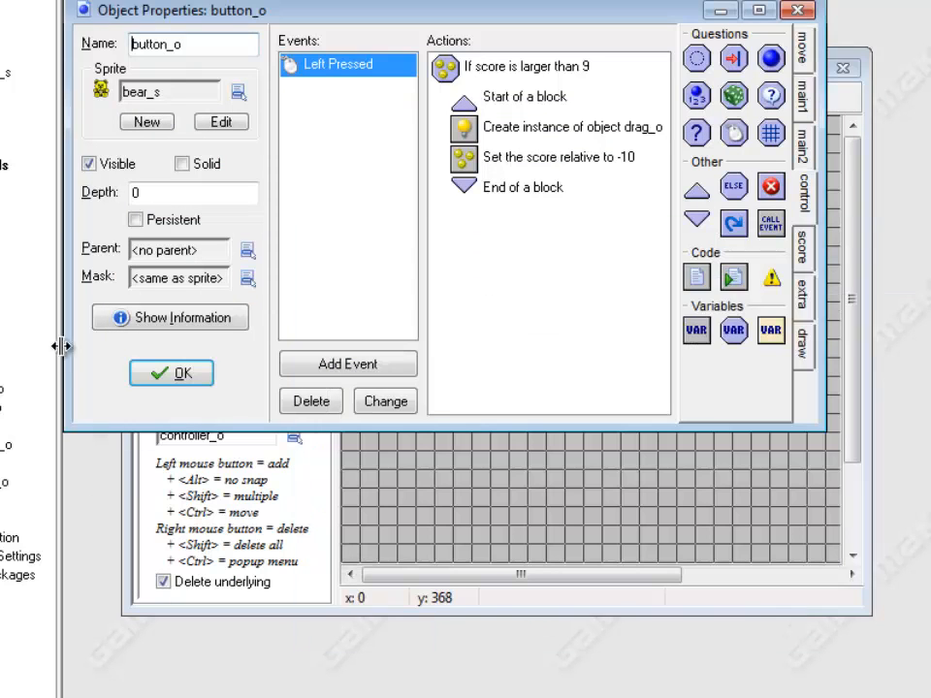
Accept button_o, duplicate the enemy1_o object, and name the copy enemy2_o.
{"action": "left_click", "coordinate": [158, 374]}
{"action": "right_click", "coordinate": [1, 406]}
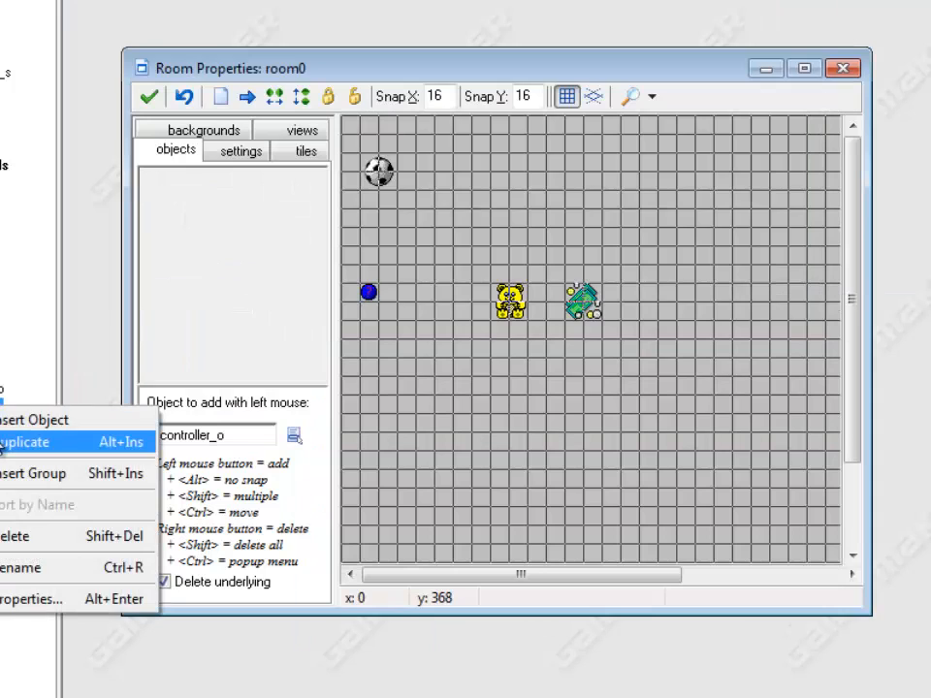
{"action": "left_click", "coordinate": [3, 444]}
{"action": "type", "text": "enemy2_o"}
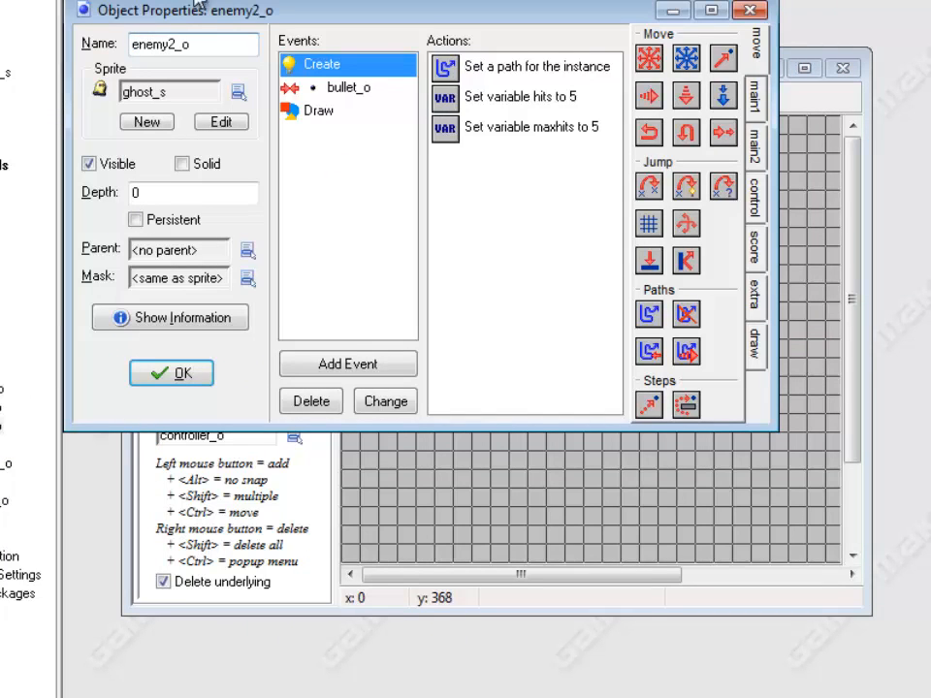
Set both the hits and maxhits variables to 10 in enemy2_o's Create event.
{"action": "double_click", "coordinate": [533, 95]}
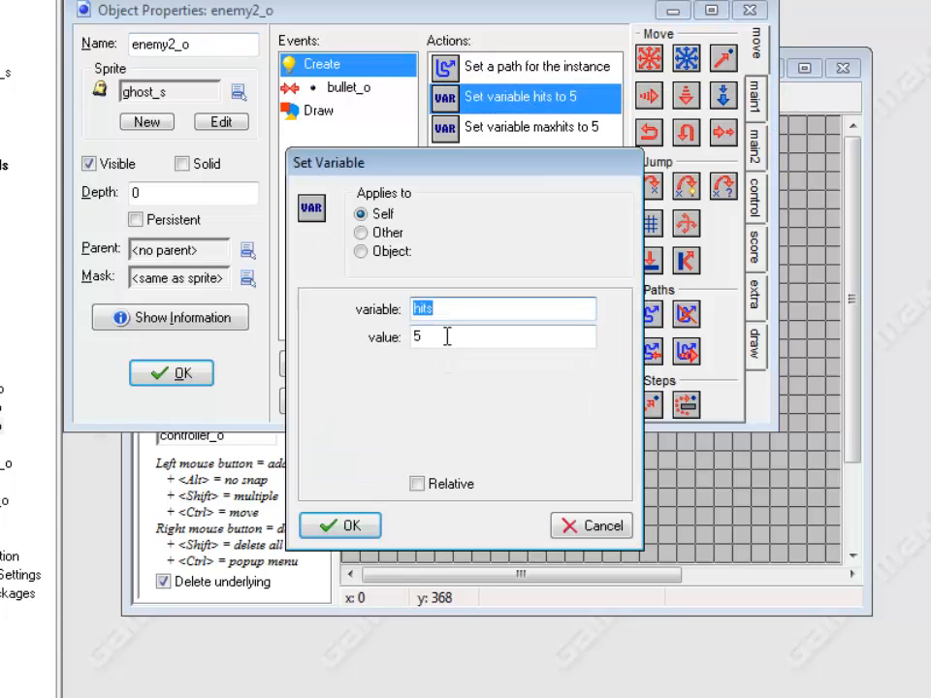
{"action": "key", "text": "Tab"}
{"action": "type", "text": "10"}
{"action": "left_click", "coordinate": [337, 525]}
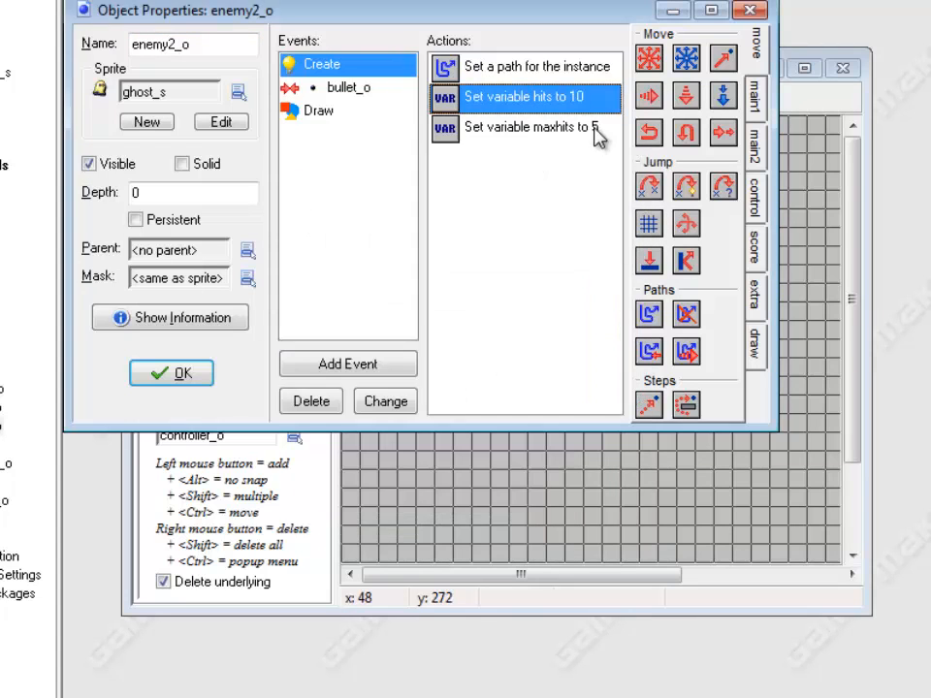
{"action": "double_click", "coordinate": [582, 127]}
{"action": "key", "text": "Tab"}
{"action": "type", "text": "10"}
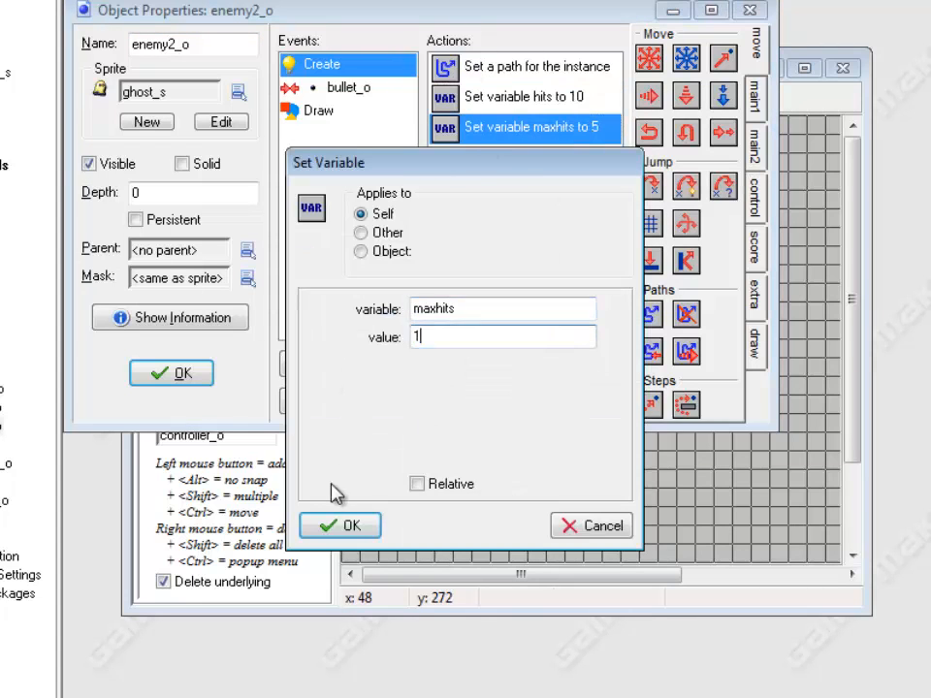
{"action": "left_click", "coordinate": [334, 525]}
Set the score reward in enemy2_o's bullet_o collision event to 10.
{"action": "left_click", "coordinate": [344, 87]}
{"action": "double_click", "coordinate": [587, 221]}
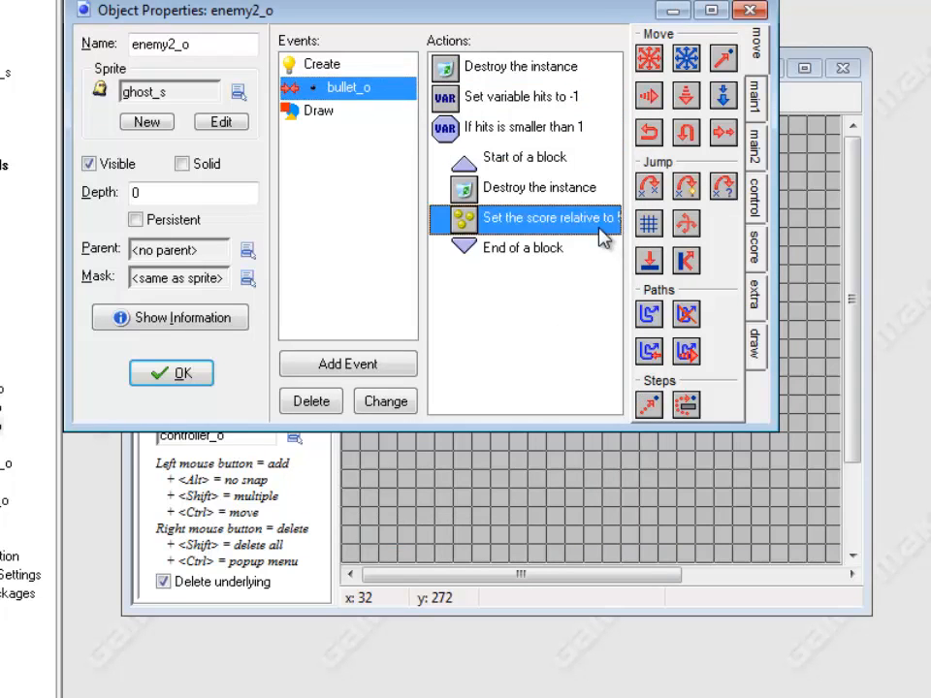
{"action": "type", "text": "10"}
{"action": "left_click", "coordinate": [350, 526]}
Assign ghost2_s as enemy2_o's sprite and in its Draw event's Draw Sprite action, and accept the object.
{"action": "left_click", "coordinate": [342, 119]}
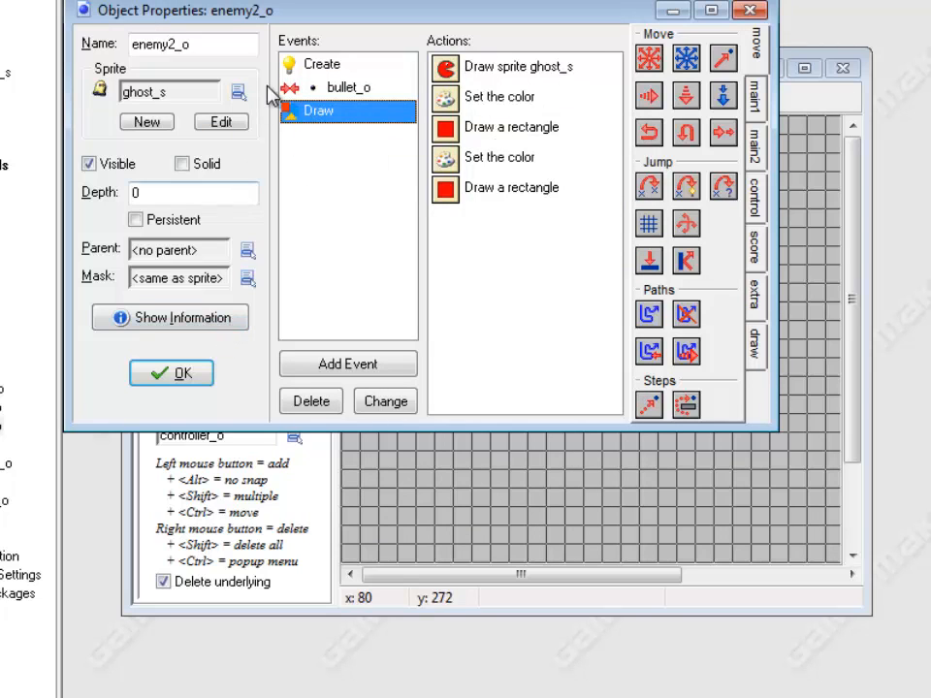
{"action": "left_click", "coordinate": [238, 91]}
{"action": "left_click", "coordinate": [293, 261]}
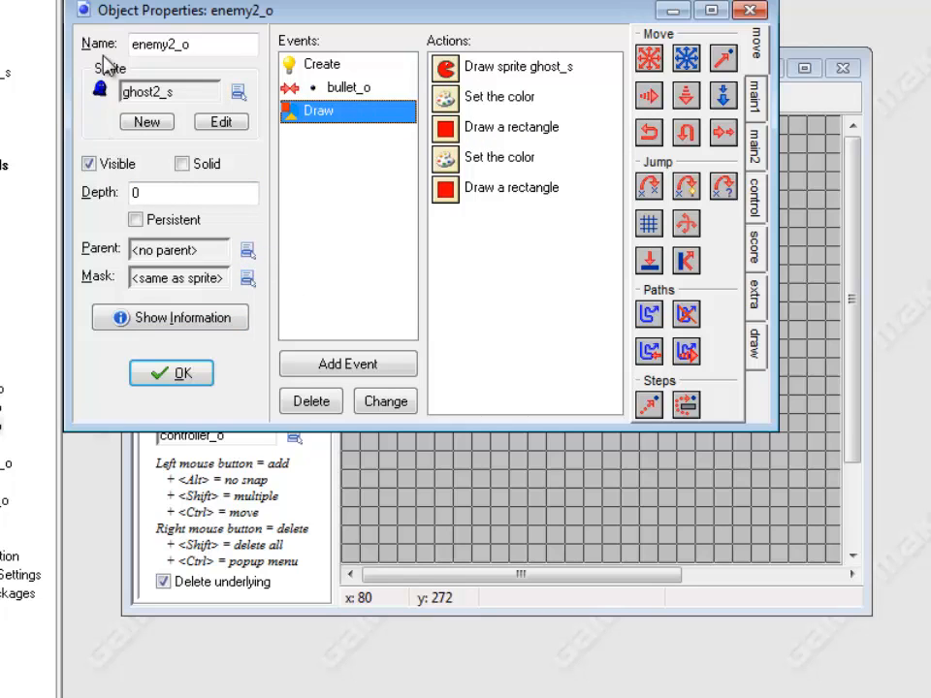
{"action": "double_click", "coordinate": [555, 70]}
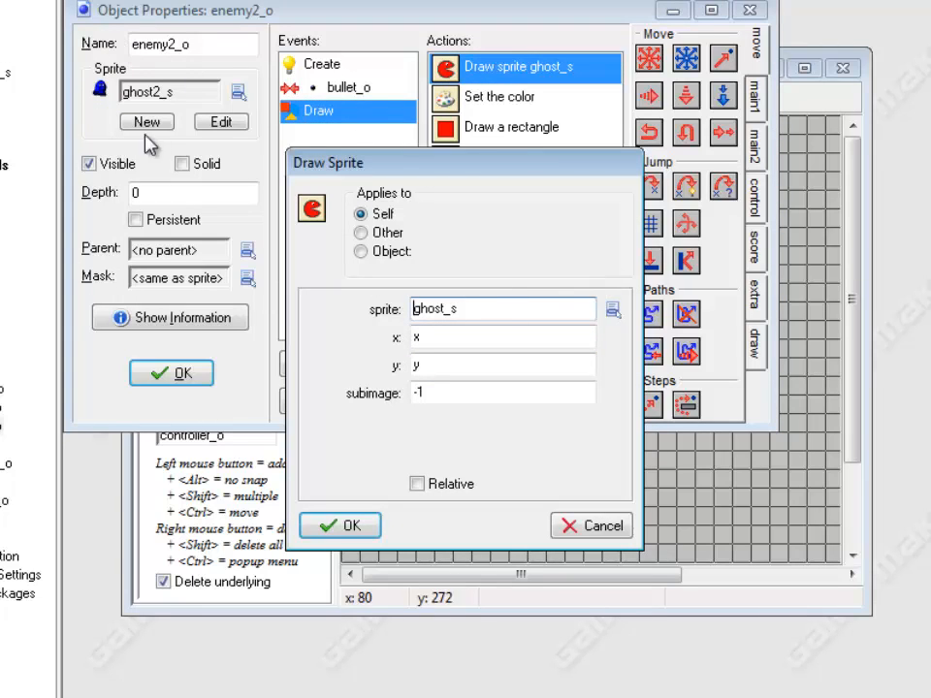
{"action": "left_click", "coordinate": [613, 311]}
{"action": "left_click", "coordinate": [628, 491]}
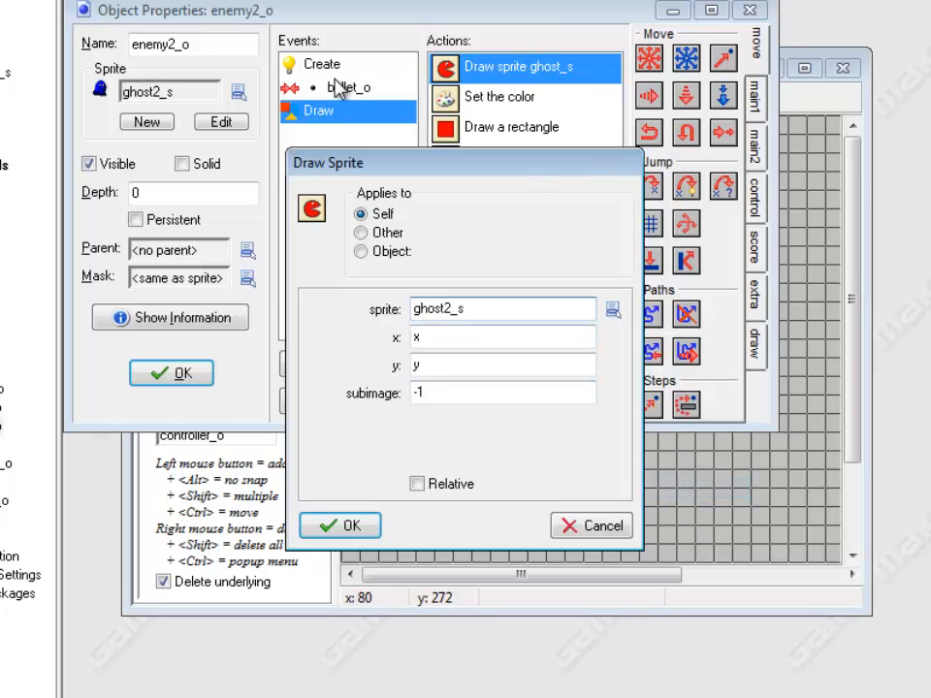
{"action": "left_click", "coordinate": [351, 526]}
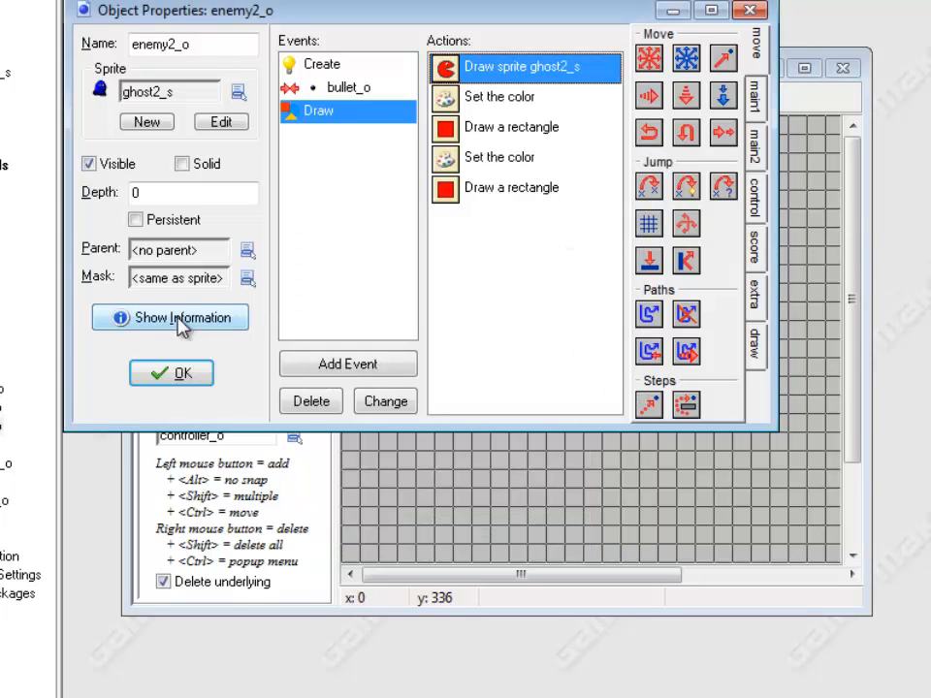
{"action": "left_click", "coordinate": [178, 375]}
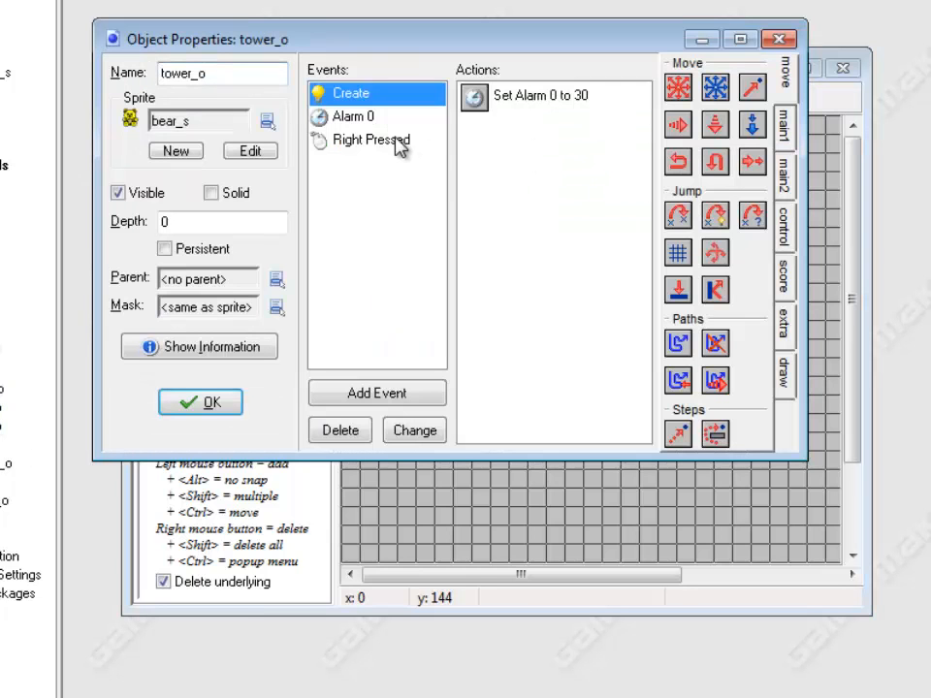
Examine tower_o's Right Pressed and Alarm 0 actions to check which enemy object the tower targets.
{"action": "left_click", "coordinate": [392, 140]}
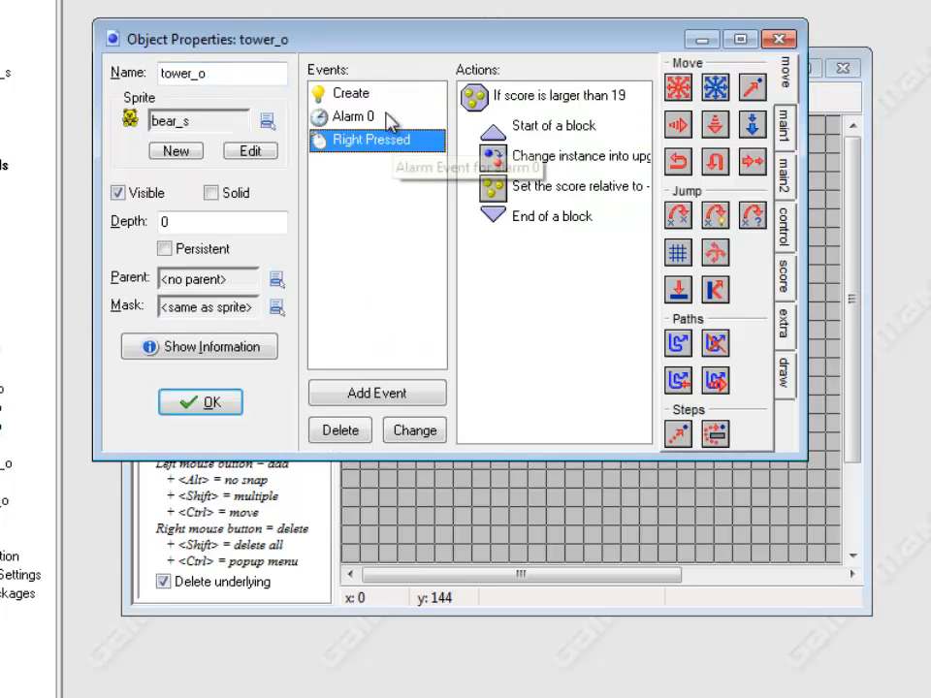
{"action": "left_click", "coordinate": [386, 117]}
{"action": "left_click_drag", "start_coordinate": [805, 230], "coordinate": [930, 230]}
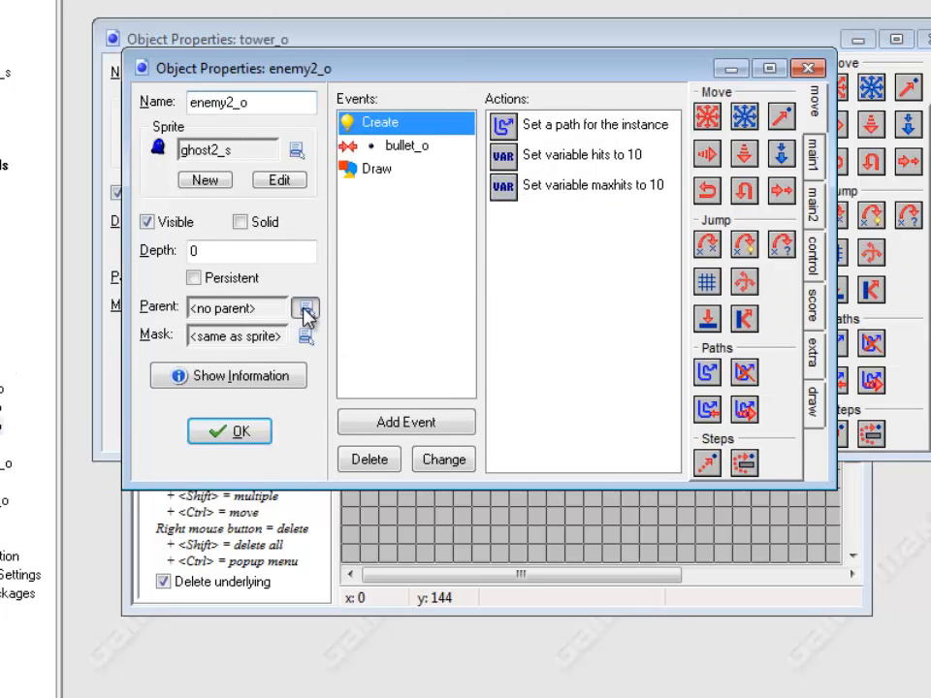
Set enemy2_o's parent to enemy1_o, and accept both enemy2_o and tower_o.
{"action": "left_click", "coordinate": [304, 308]}
{"action": "left_click", "coordinate": [378, 433]}
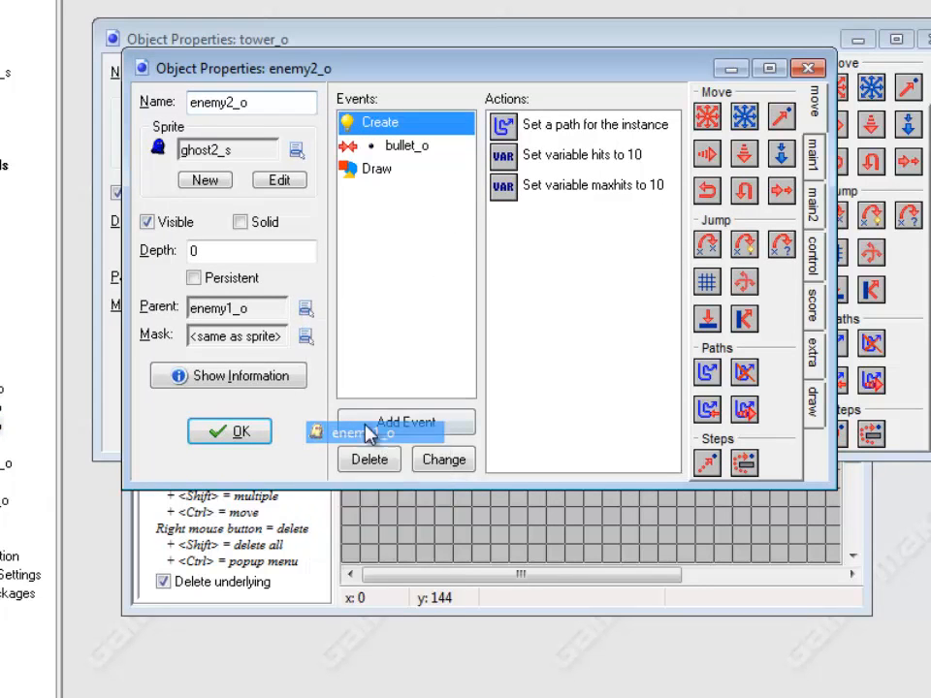
{"action": "left_click_drag", "start_coordinate": [237, 73], "coordinate": [390, 184]}
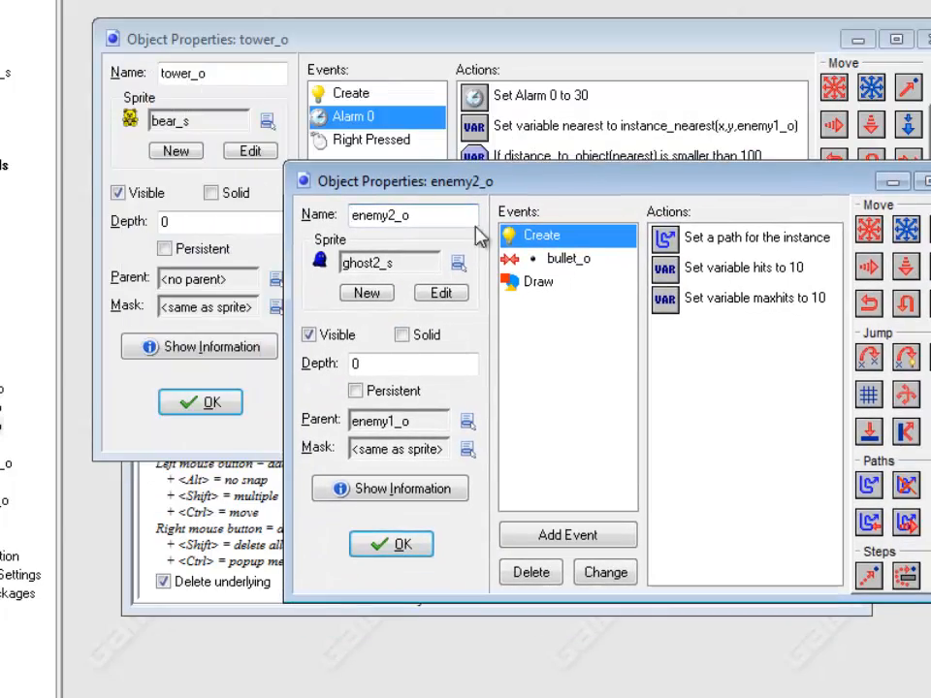
{"action": "left_click", "coordinate": [387, 548]}
{"action": "left_click", "coordinate": [205, 405]}
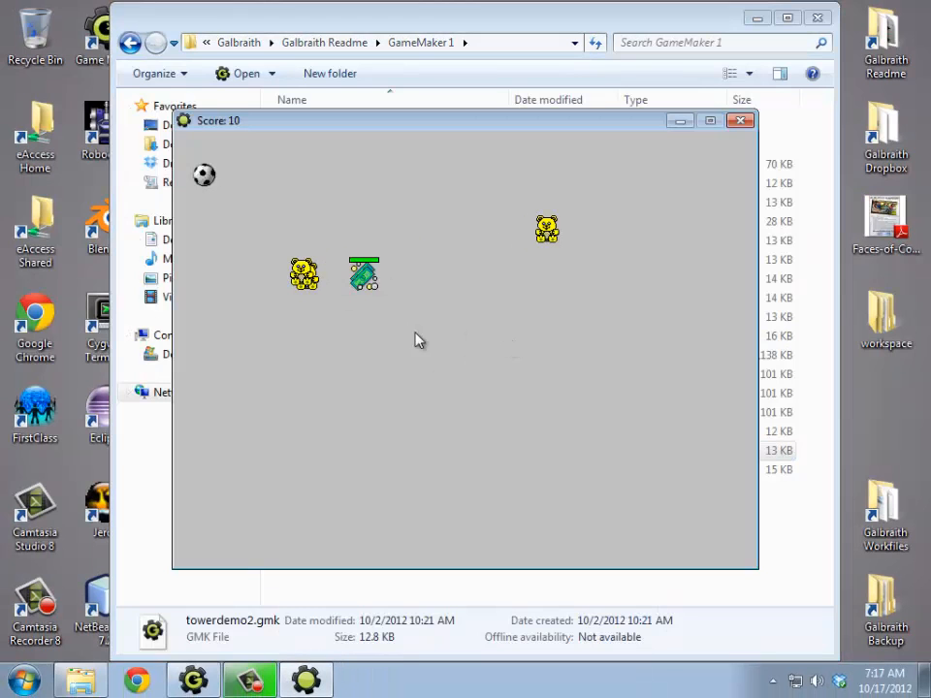
Close the test run and change the Create Instance action at Step 90 of the wave1 timeline to create enemy2_o.
{"action": "left_click", "coordinate": [741, 121]}
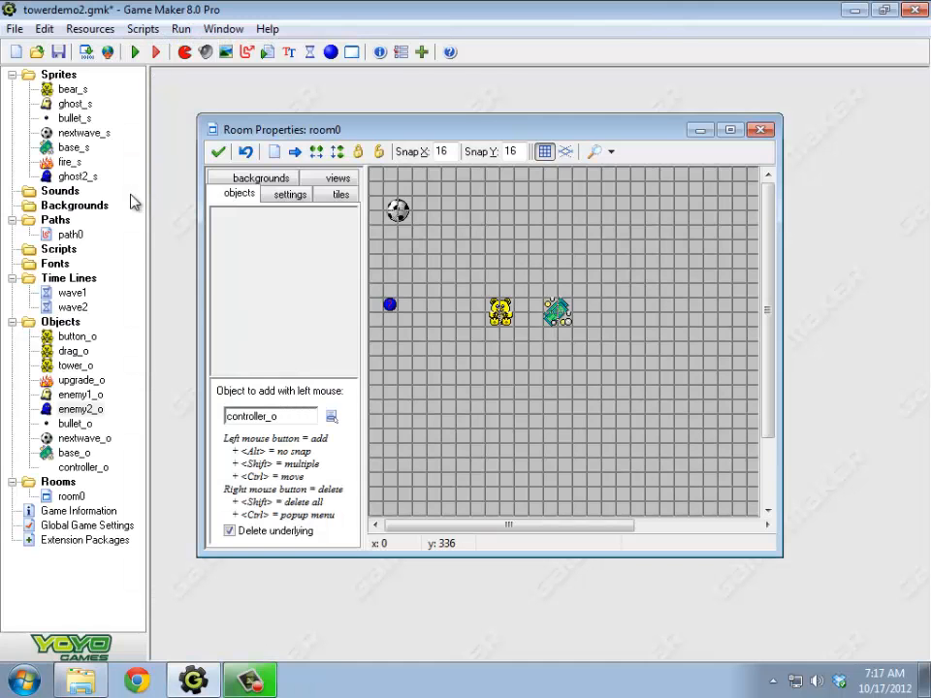
{"action": "double_click", "coordinate": [72, 307]}
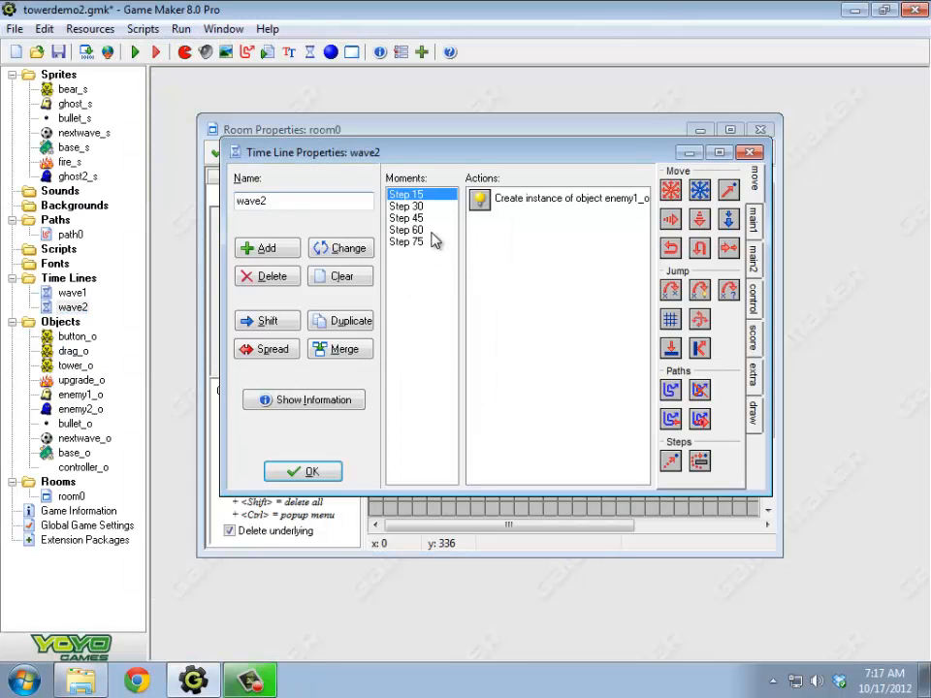
{"action": "left_click", "coordinate": [427, 241]}
{"action": "double_click", "coordinate": [73, 294]}
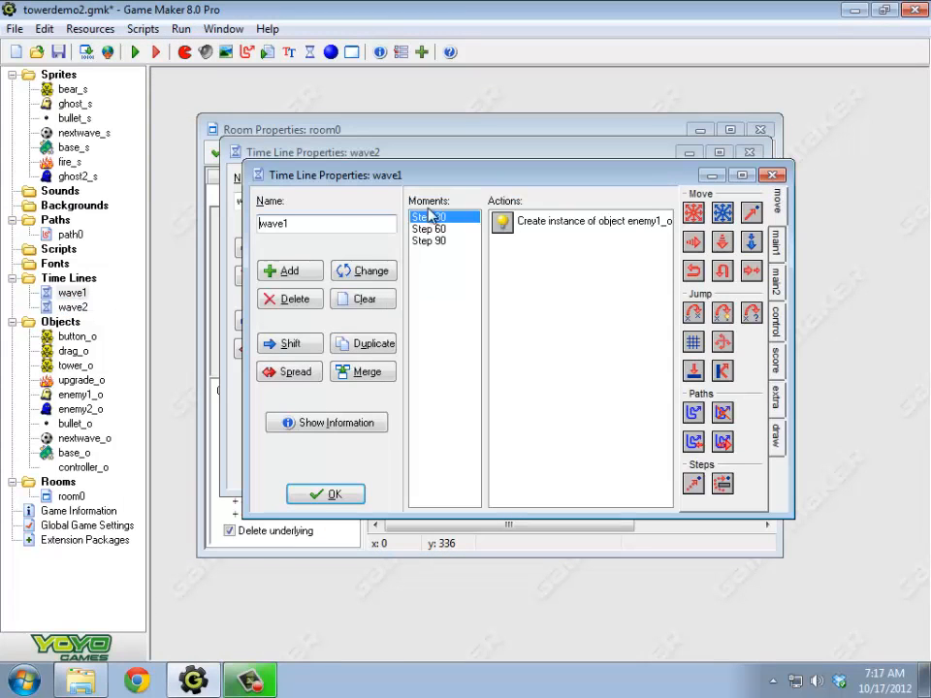
{"action": "left_click", "coordinate": [430, 240]}
{"action": "left_click", "coordinate": [609, 224]}
{"action": "right_click", "coordinate": [659, 215]}
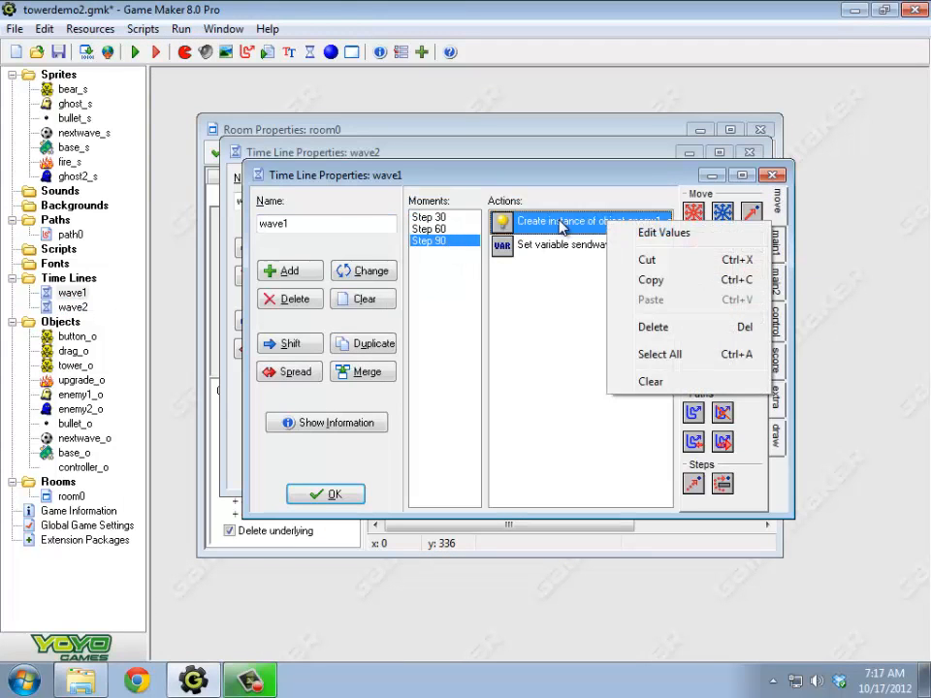
{"action": "left_click", "coordinate": [693, 229]}
{"action": "left_click", "coordinate": [580, 318]}
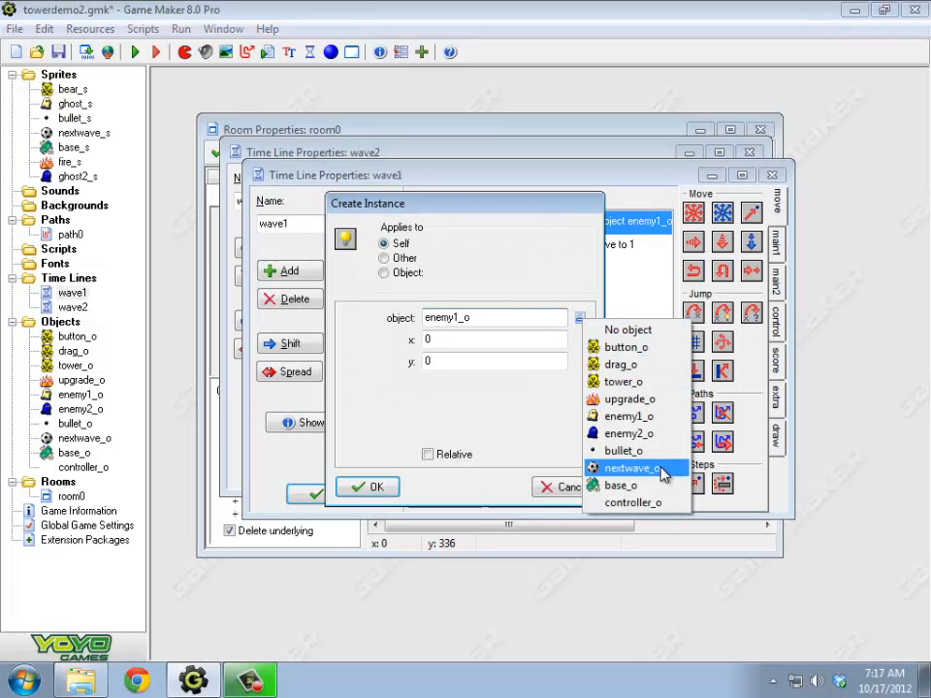
{"action": "left_click", "coordinate": [642, 432]}
{"action": "left_click", "coordinate": [369, 486]}
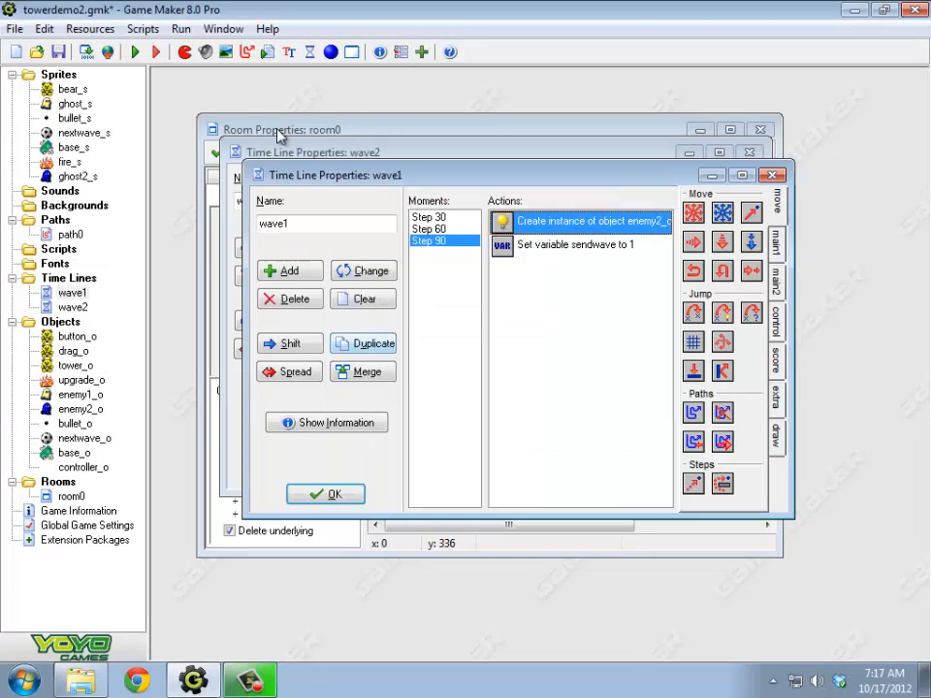
Run the game, place three towers and send the first wave to check that towers shoot the new enemy, and close it.
{"action": "left_click", "coordinate": [134, 51]}
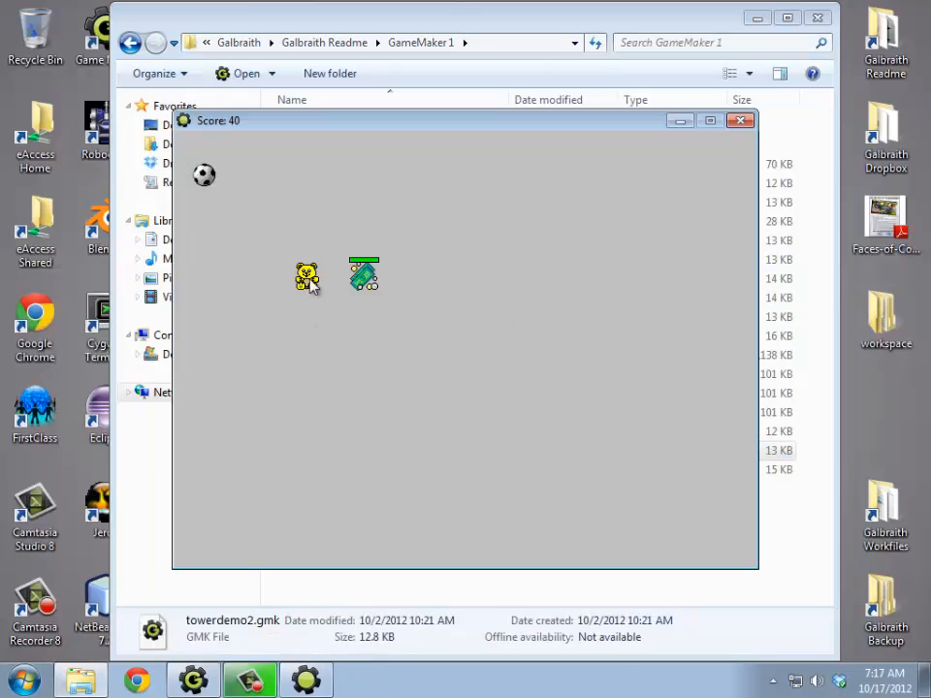
{"action": "left_click", "coordinate": [309, 280]}
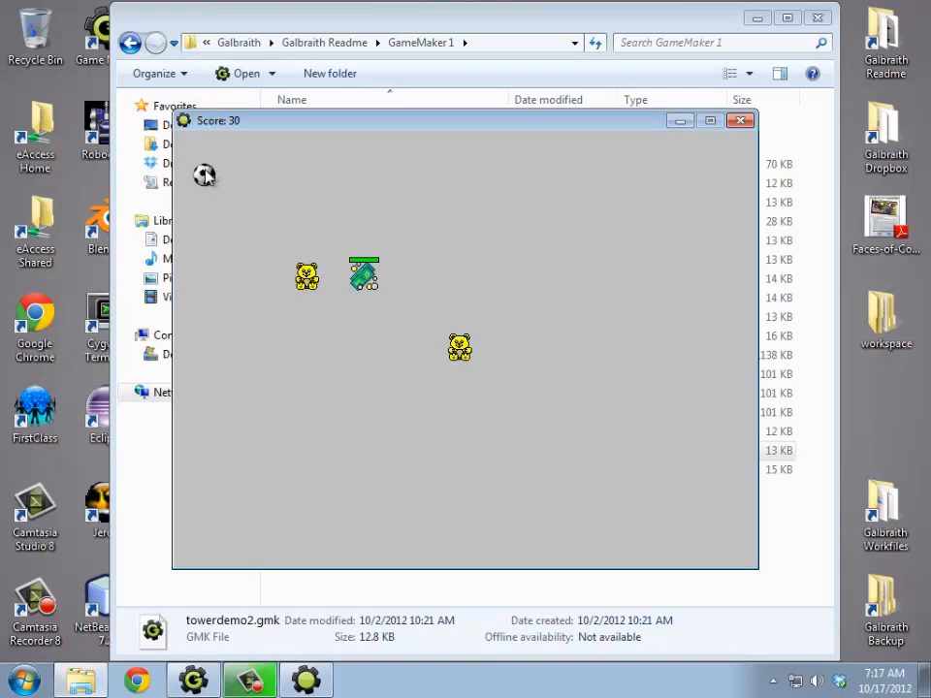
{"action": "left_click", "coordinate": [289, 381]}
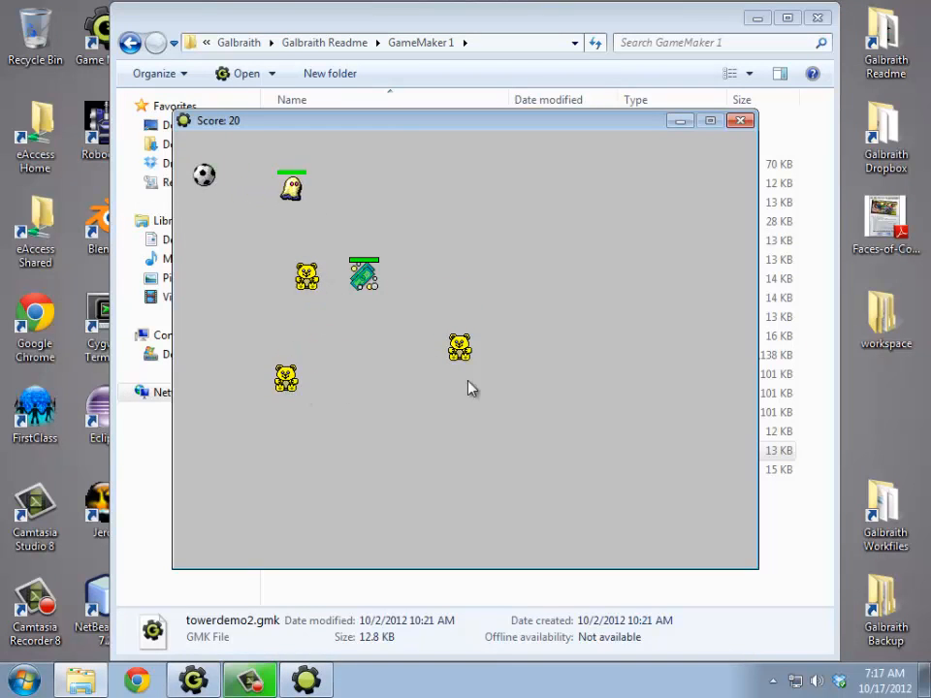
{"action": "left_click_drag", "start_coordinate": [313, 283], "coordinate": [486, 234]}
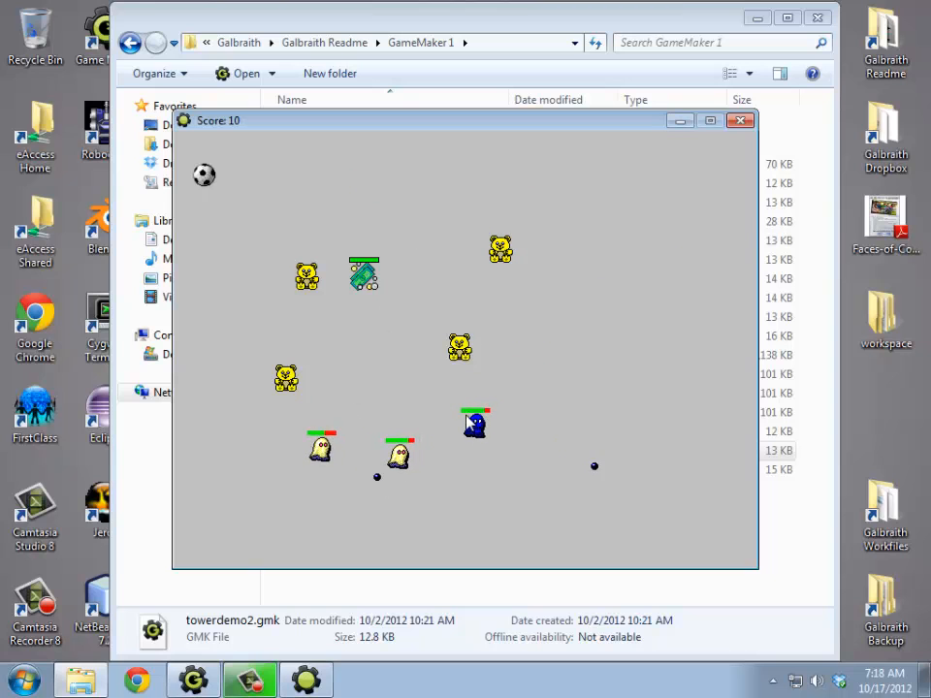
{"action": "left_click", "coordinate": [740, 121]}
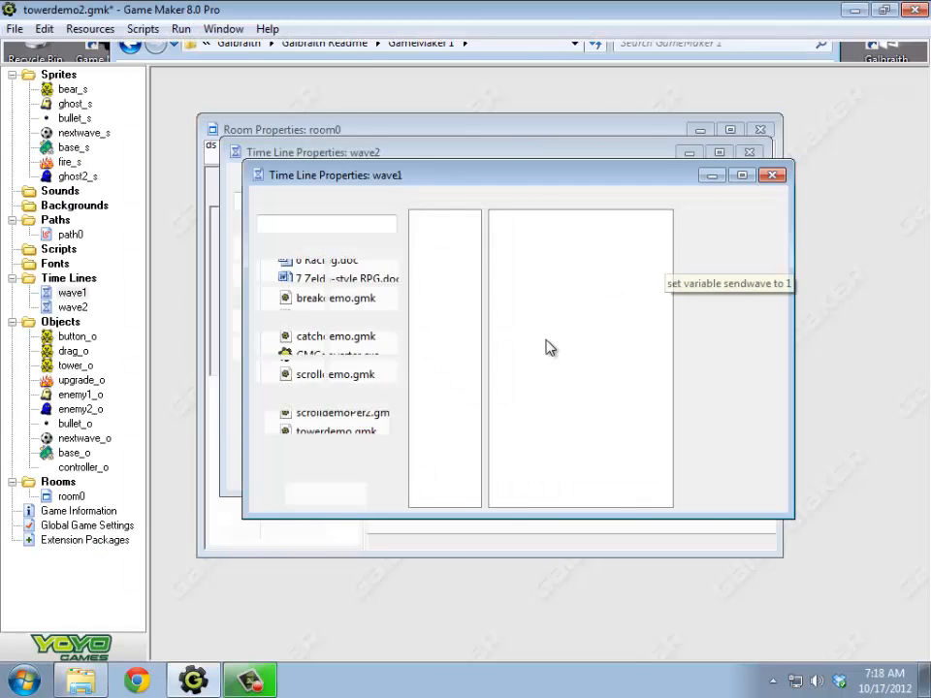
Accept the wave1 and wave2 timelines, and reopen wave2 at its Step 75 moment.
{"action": "left_click", "coordinate": [326, 494]}
{"action": "left_click", "coordinate": [293, 469]}
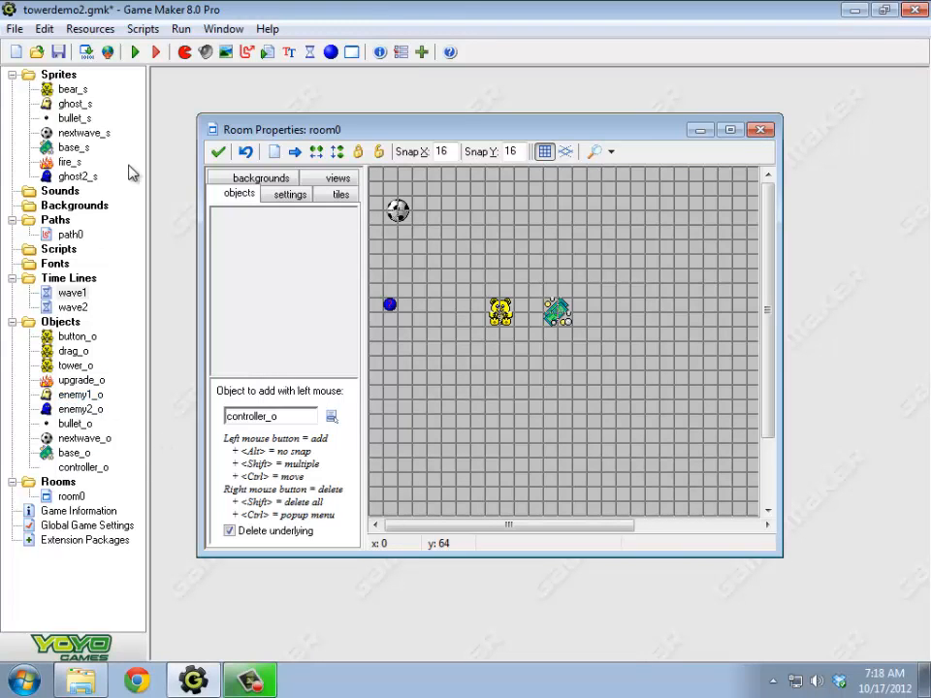
{"action": "double_click", "coordinate": [81, 304]}
{"action": "left_click", "coordinate": [462, 288]}
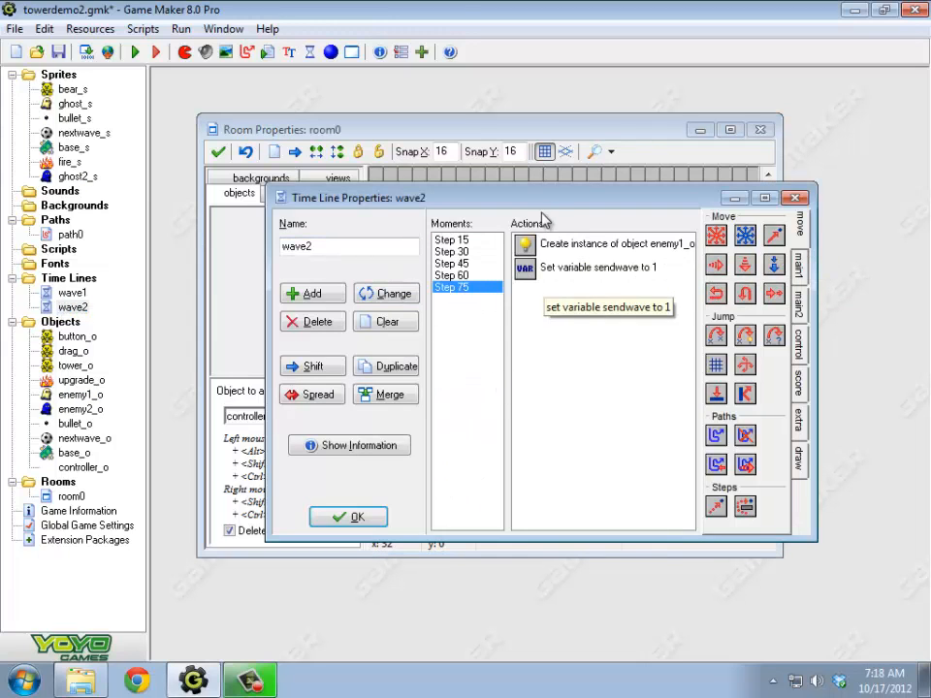
{"action": "left_click_drag", "start_coordinate": [532, 202], "coordinate": [575, 296]}
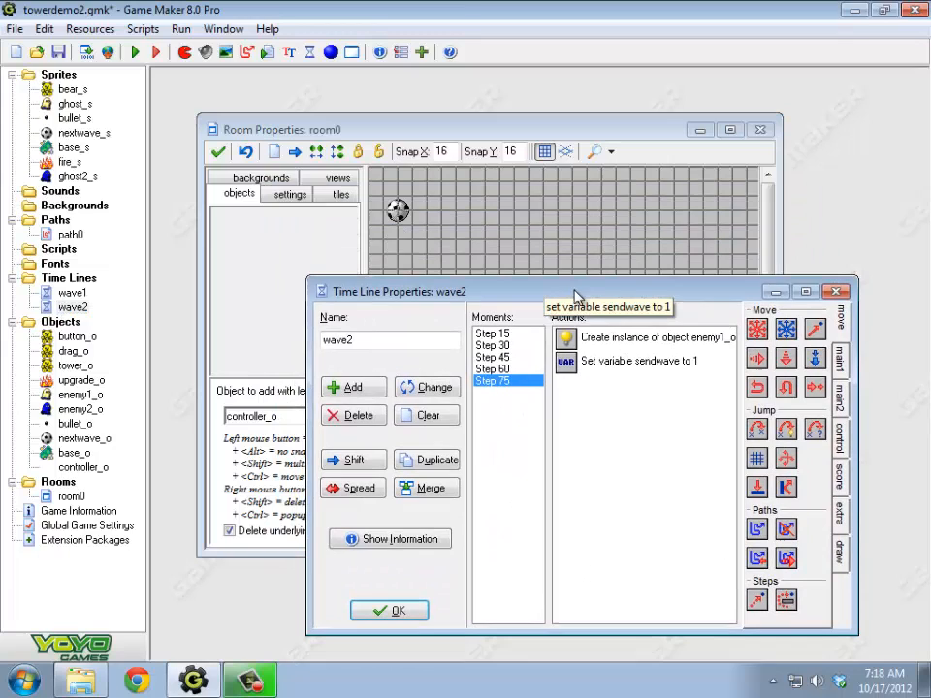
{"action": "left_click", "coordinate": [554, 128]}
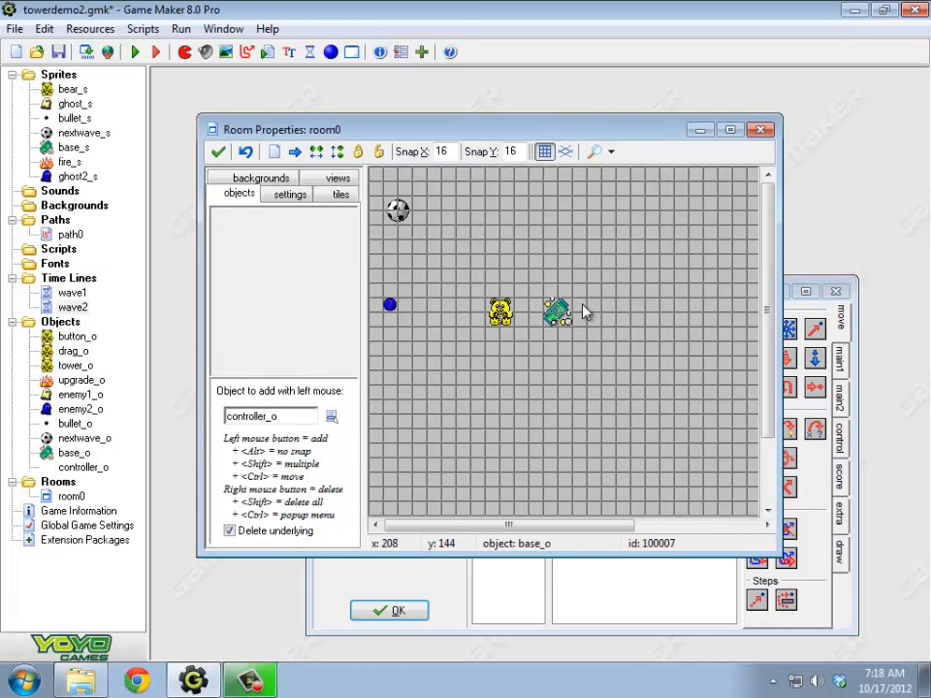
{"action": "left_click", "coordinate": [821, 282]}
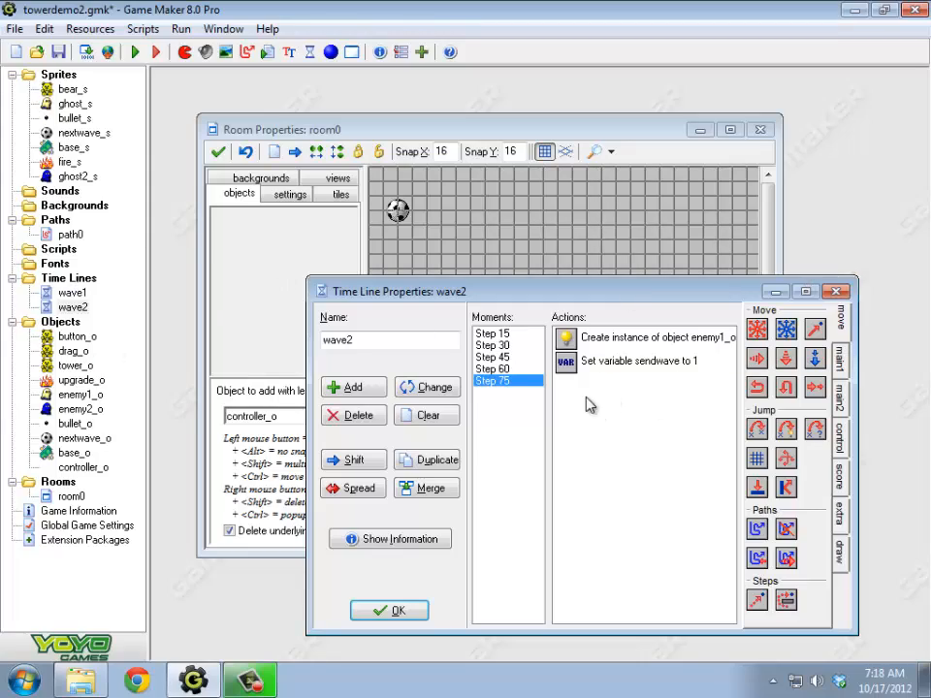
Create a new object named endgame_o and add a Step event to it.
{"action": "right_click", "coordinate": [65, 325]}
{"action": "left_click", "coordinate": [118, 341]}
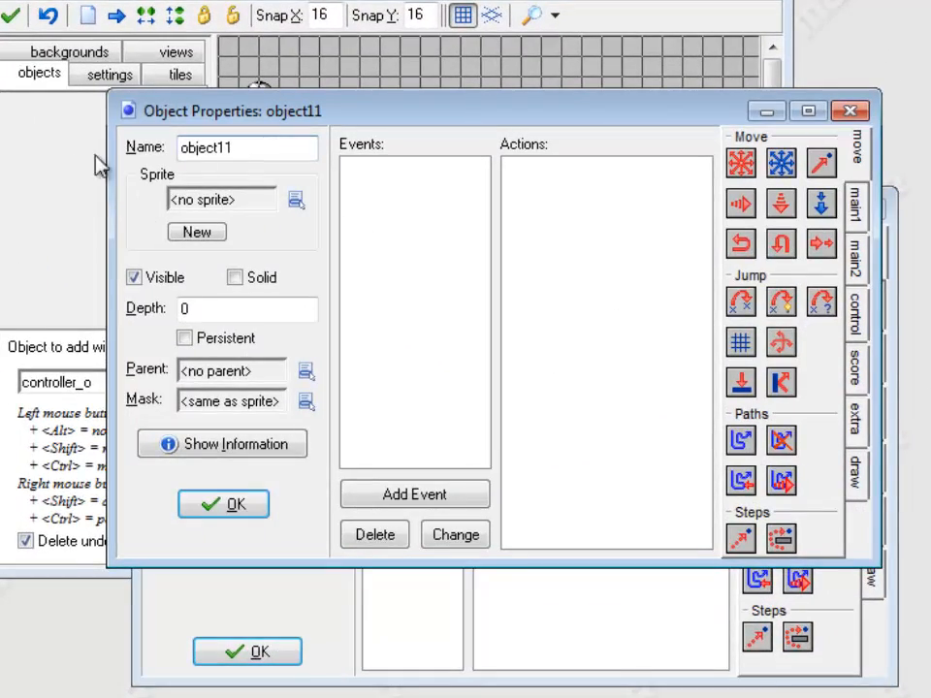
{"action": "type", "text": "endgame_o"}
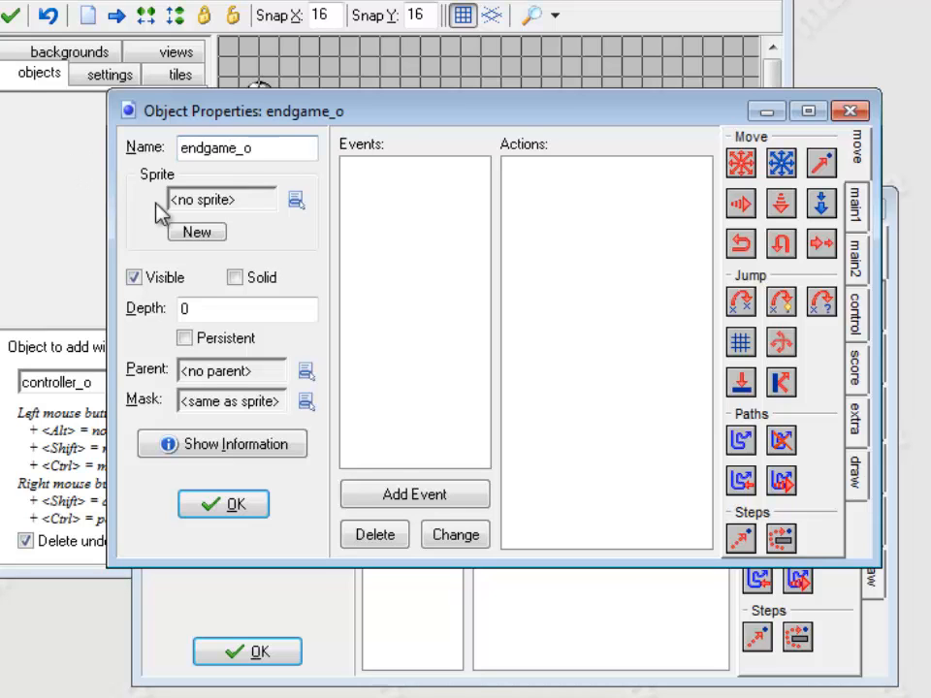
{"action": "left_click", "coordinate": [478, 493]}
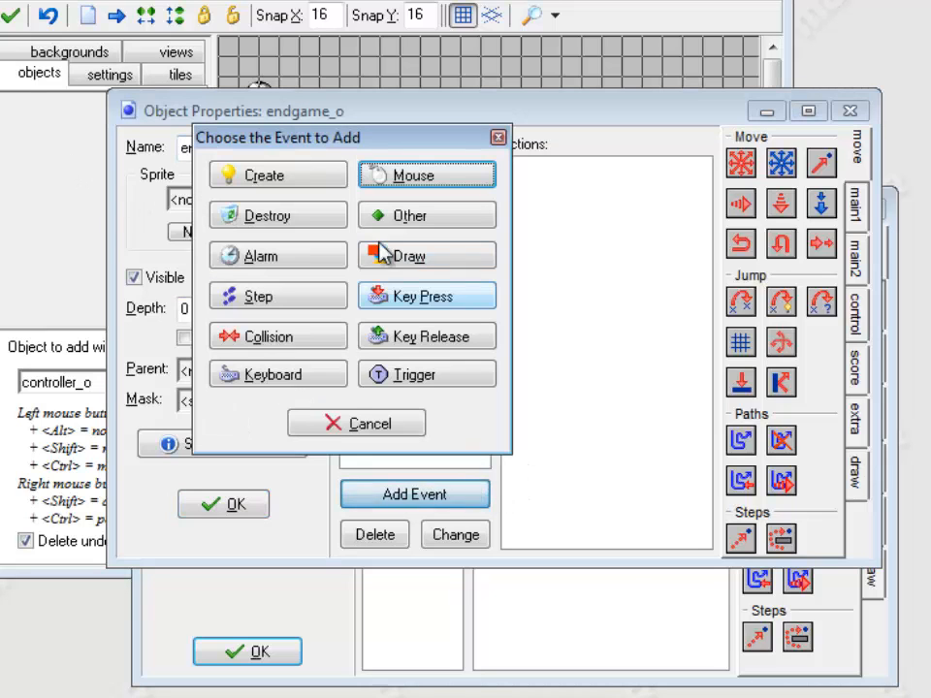
{"action": "left_click", "coordinate": [279, 301]}
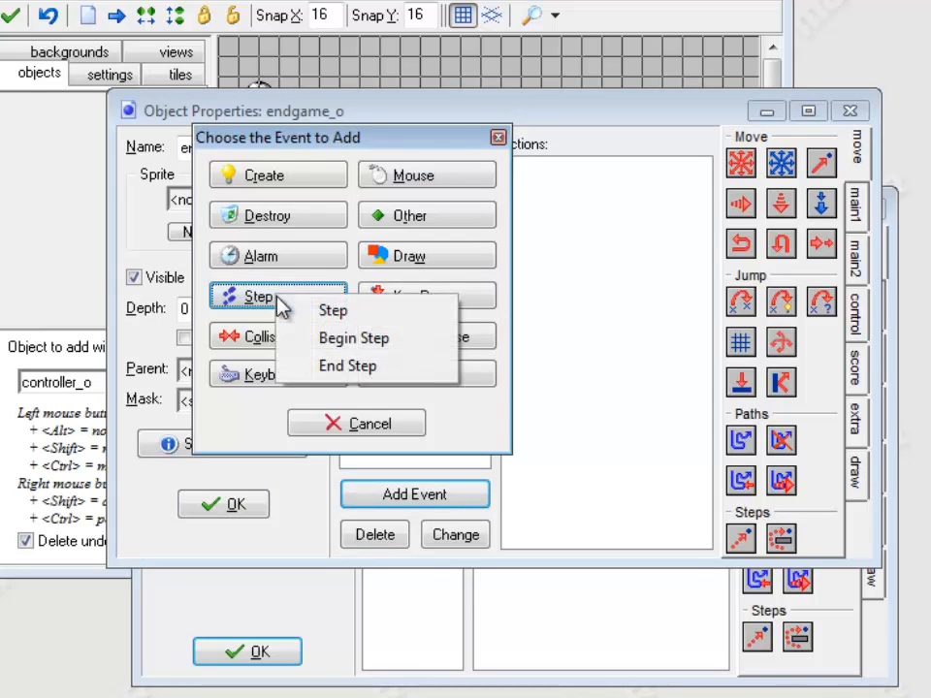
Add a Test Instance Count action checking that enemy1_o equals 0 to endgame_o's Step event, followed by a start and end block.
{"action": "left_click", "coordinate": [857, 315]}
{"action": "left_click_drag", "start_coordinate": [740, 203], "coordinate": [560, 163]}
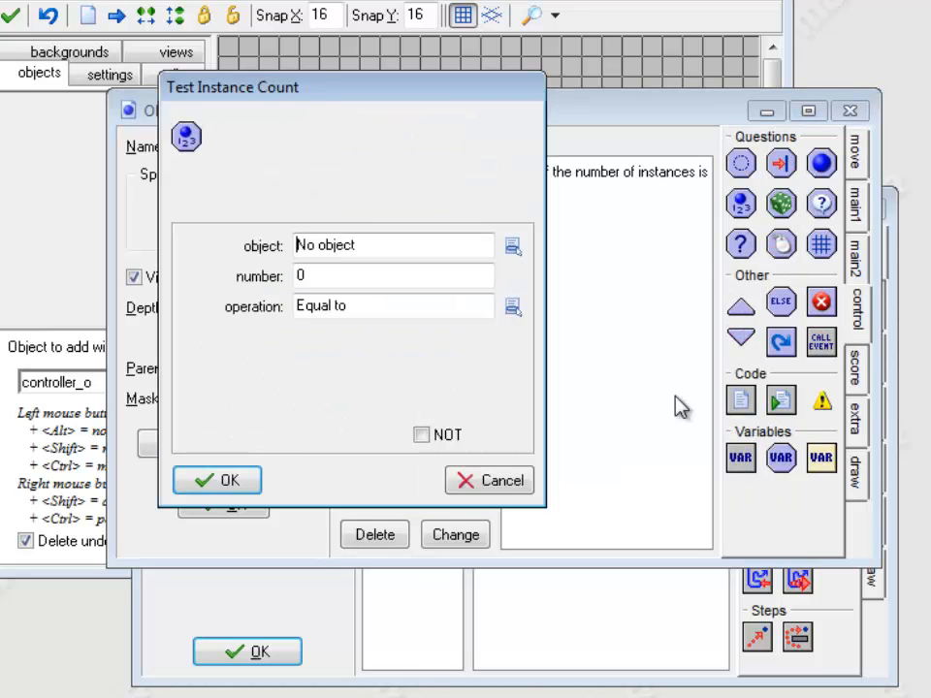
{"action": "left_click", "coordinate": [512, 244]}
{"action": "left_click", "coordinate": [580, 370]}
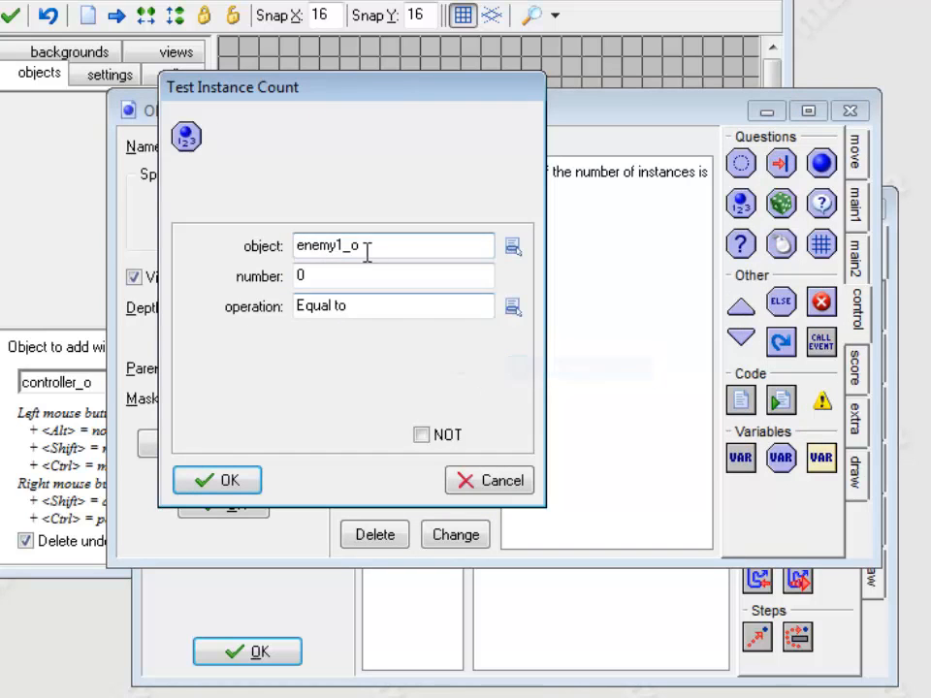
{"action": "left_click", "coordinate": [217, 480]}
{"action": "left_click_drag", "start_coordinate": [740, 307], "coordinate": [582, 205]}
{"action": "left_click_drag", "start_coordinate": [751, 348], "coordinate": [598, 233]}
Put a Display Message action reading "You win!" and an End Game action inside the block, and accept endgame_o.
{"action": "left_click", "coordinate": [859, 276]}
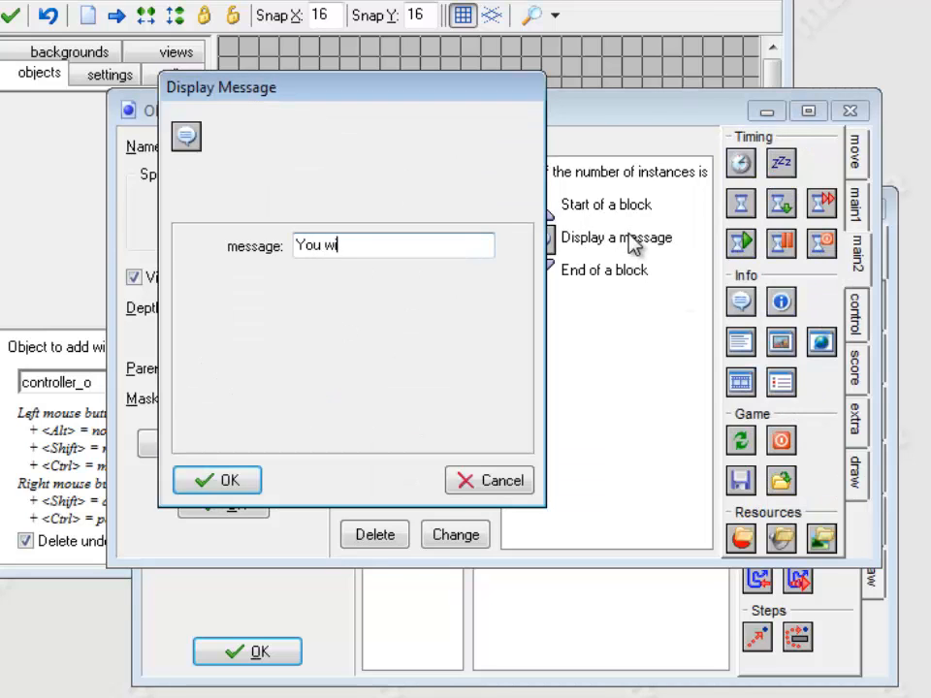
{"action": "left_click", "coordinate": [229, 480]}
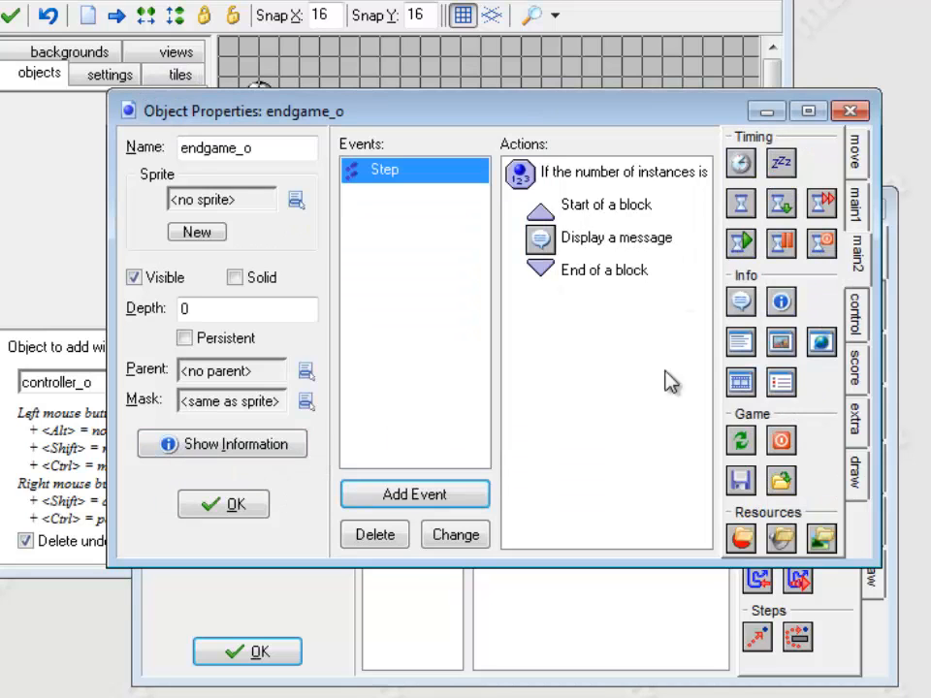
{"action": "left_click", "coordinate": [862, 320]}
{"action": "left_click", "coordinate": [858, 250]}
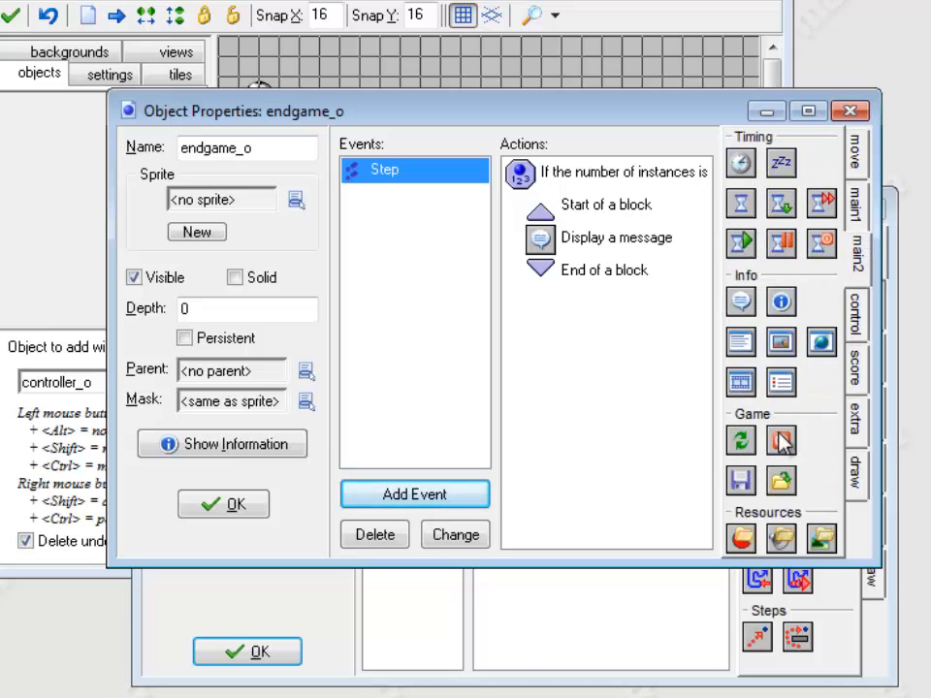
{"action": "left_click_drag", "start_coordinate": [784, 441], "coordinate": [648, 270]}
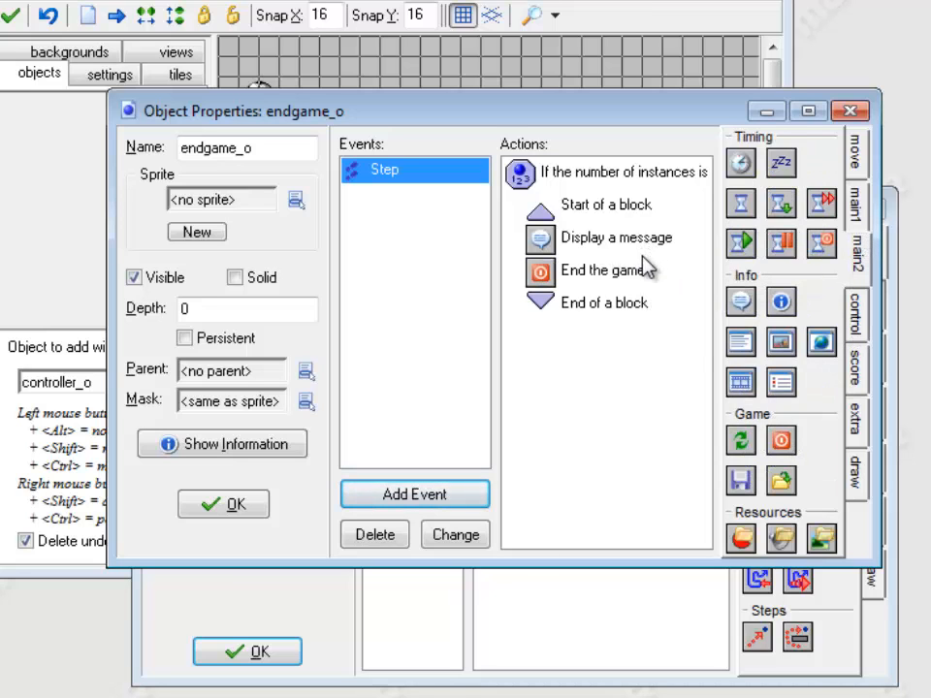
{"action": "left_click", "coordinate": [239, 509]}
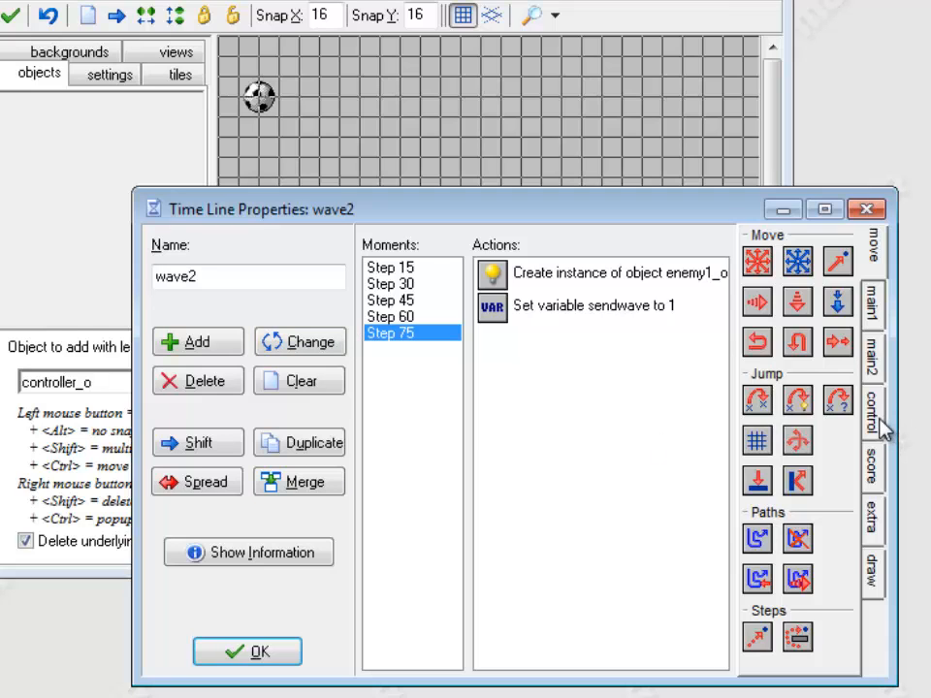
Add a Create Instance action for endgame_o at Step 75 of the wave2 timeline, at position 0, 0, and accept the timeline.
{"action": "left_click", "coordinate": [871, 328]}
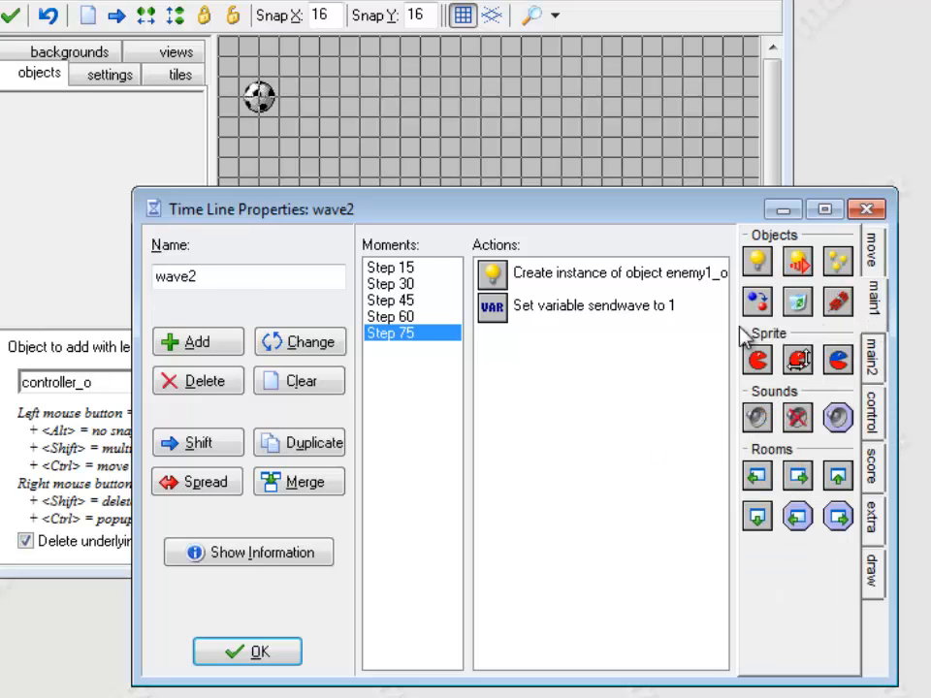
{"action": "left_click_drag", "start_coordinate": [761, 253], "coordinate": [554, 283]}
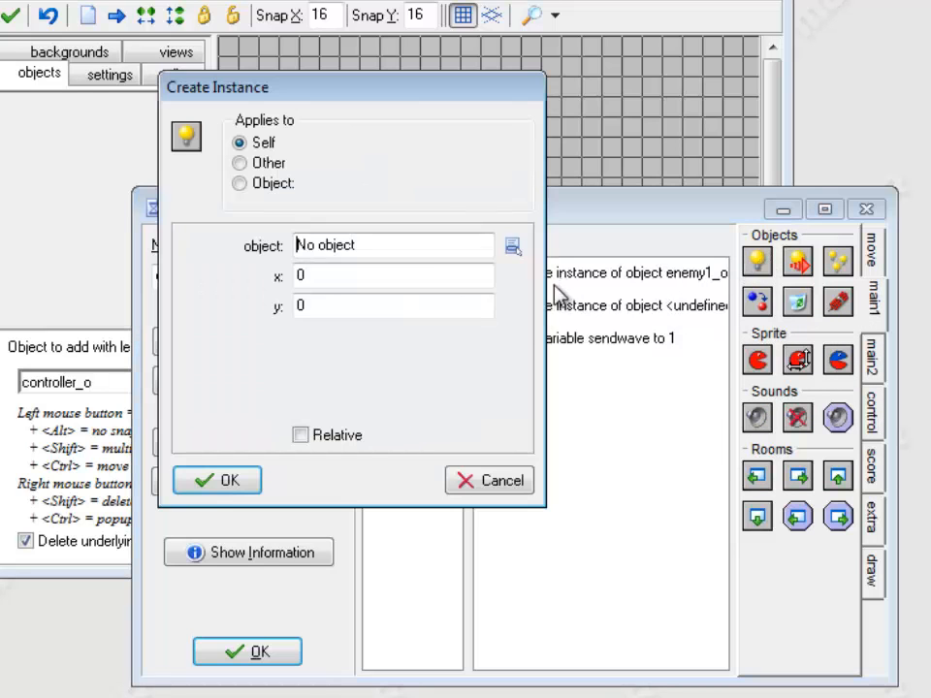
{"action": "left_click", "coordinate": [511, 244]}
{"action": "left_click", "coordinate": [585, 521]}
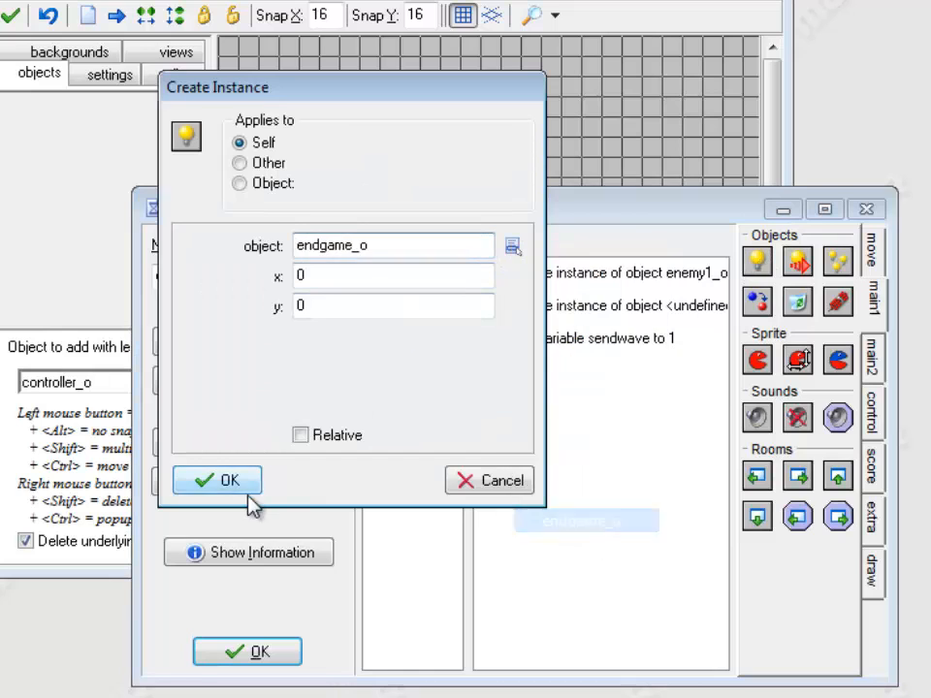
{"action": "left_click", "coordinate": [233, 485]}
{"action": "left_click", "coordinate": [247, 650]}
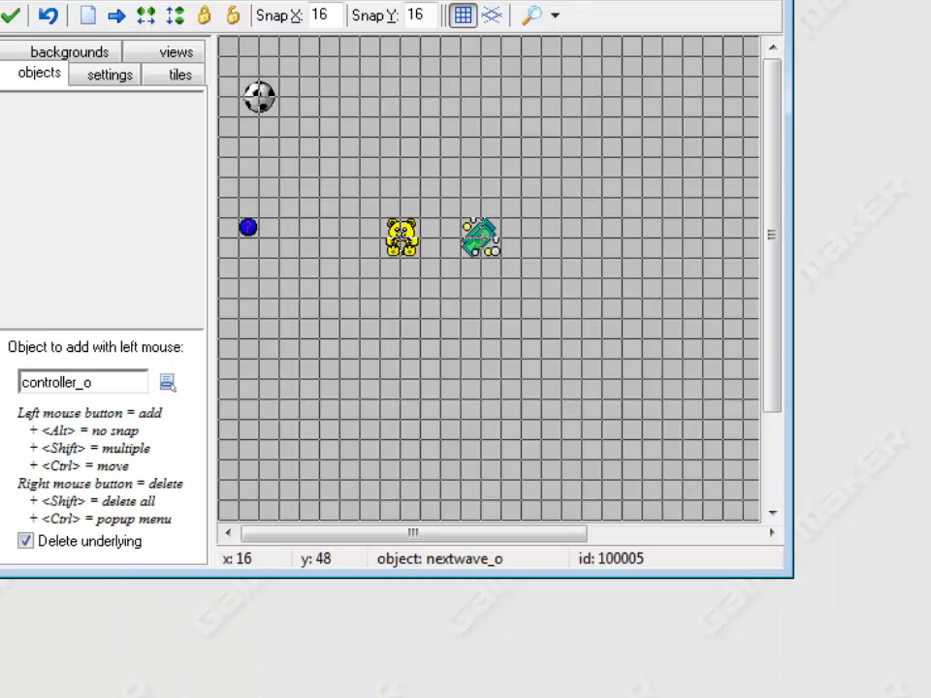
Run the game, place towers around the base and play through both waves to test the win message, and dismiss it.
{"action": "key", "text": "F5"}
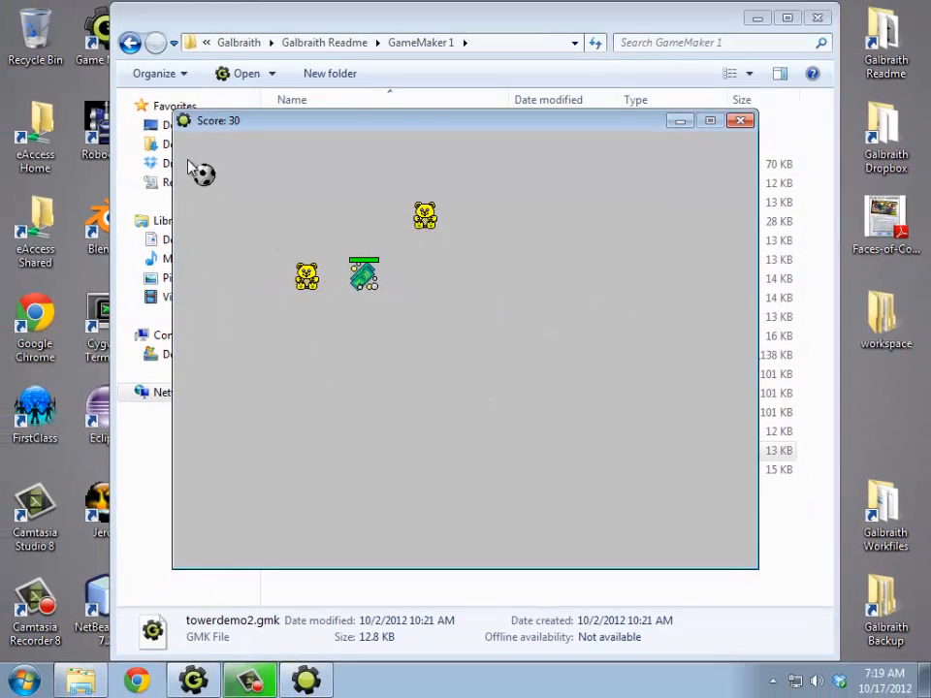
{"action": "left_click_drag", "start_coordinate": [306, 284], "coordinate": [381, 377]}
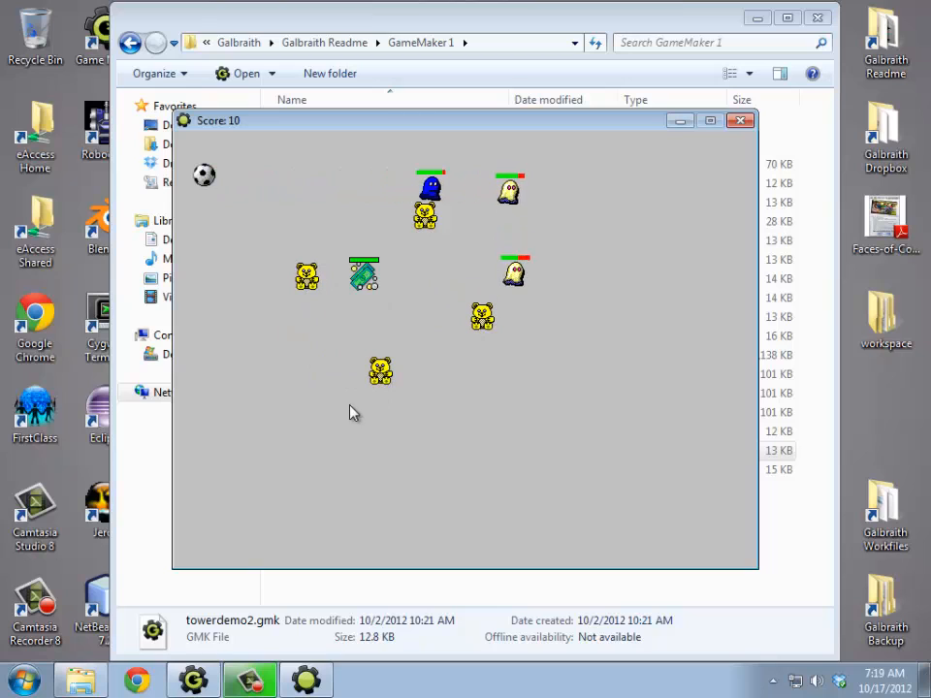
{"action": "left_click_drag", "start_coordinate": [306, 281], "coordinate": [280, 354]}
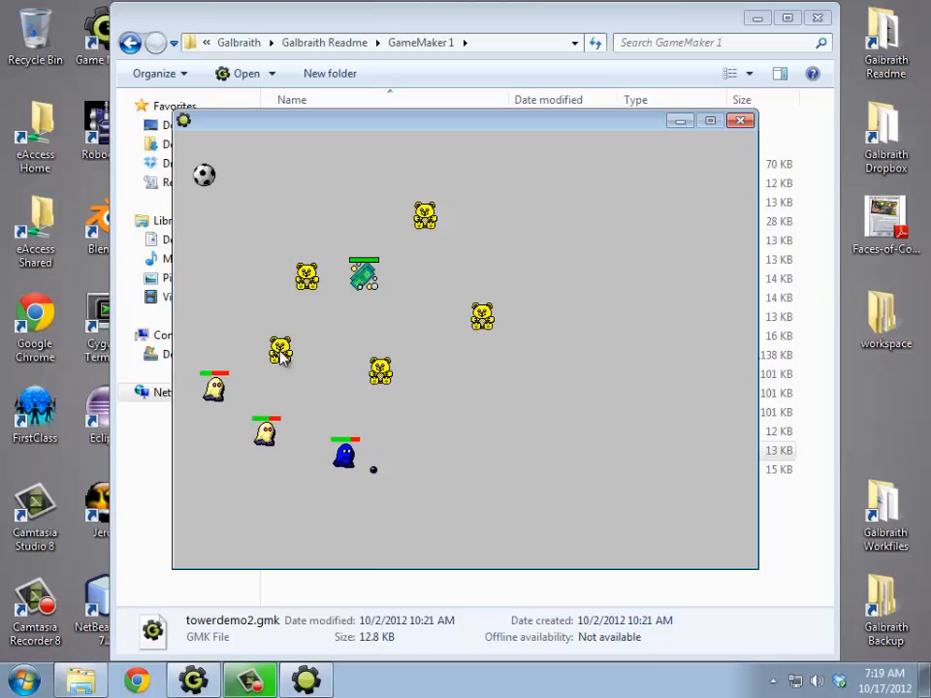
{"action": "left_click_drag", "start_coordinate": [280, 357], "coordinate": [281, 254]}
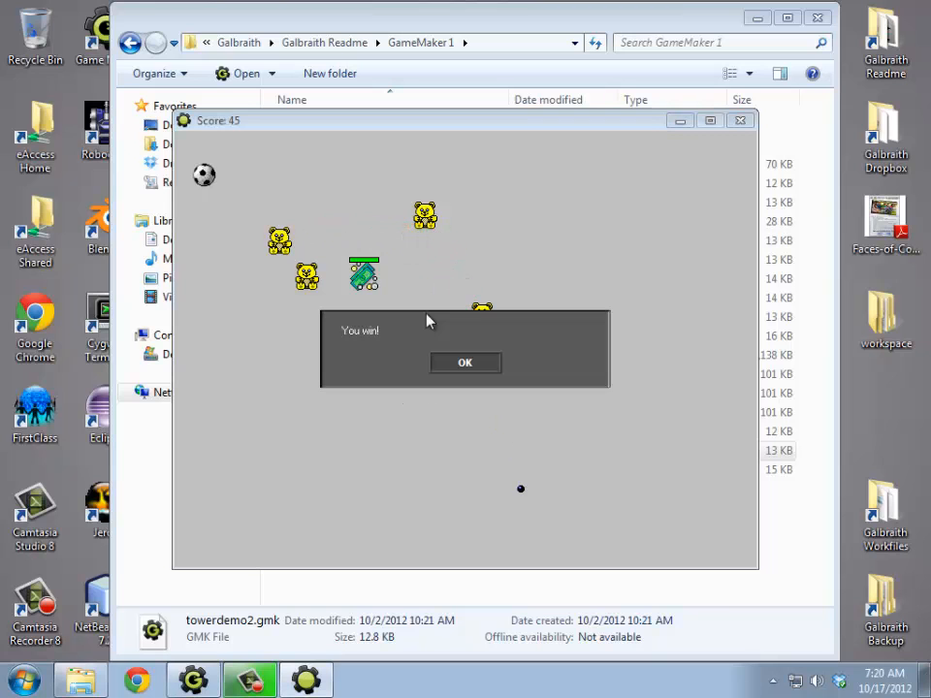
{"action": "left_click", "coordinate": [480, 369]}
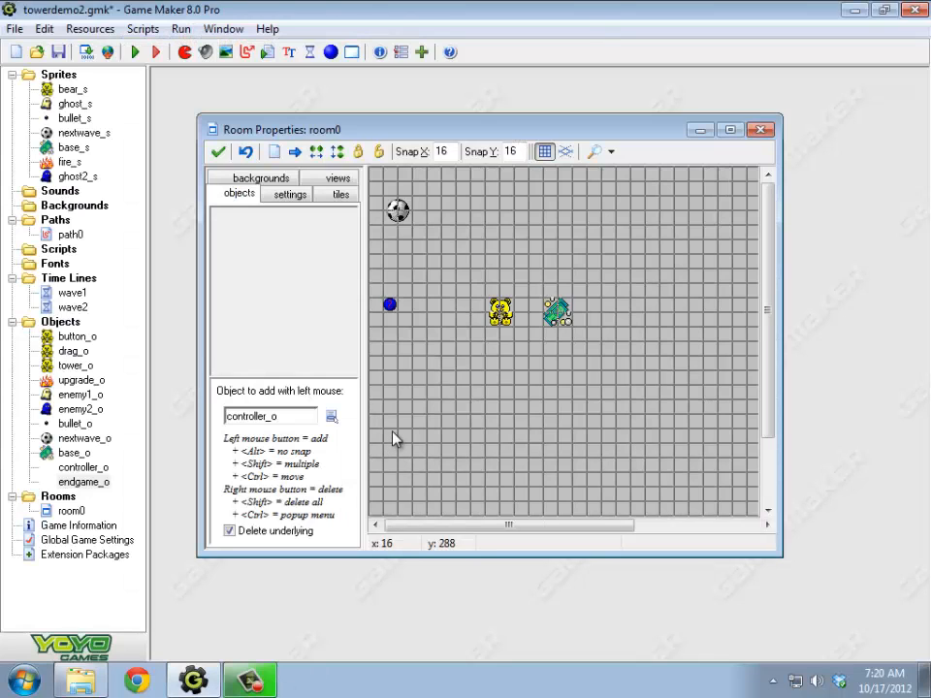